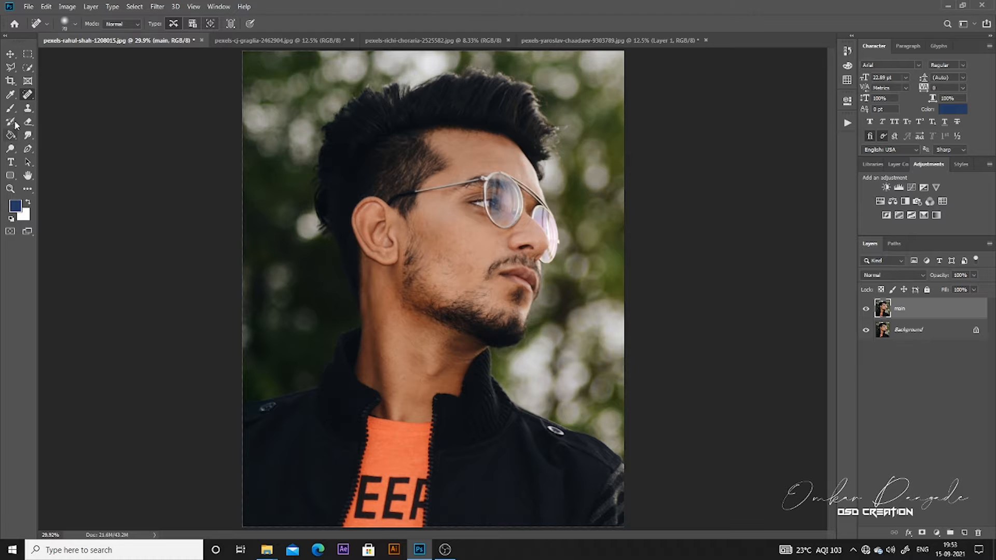
# Step: Duplicate the main layer, keep the copy selected and reset the Brush colours to black and white
pyautogui.hotkey('ctrl', 'j')
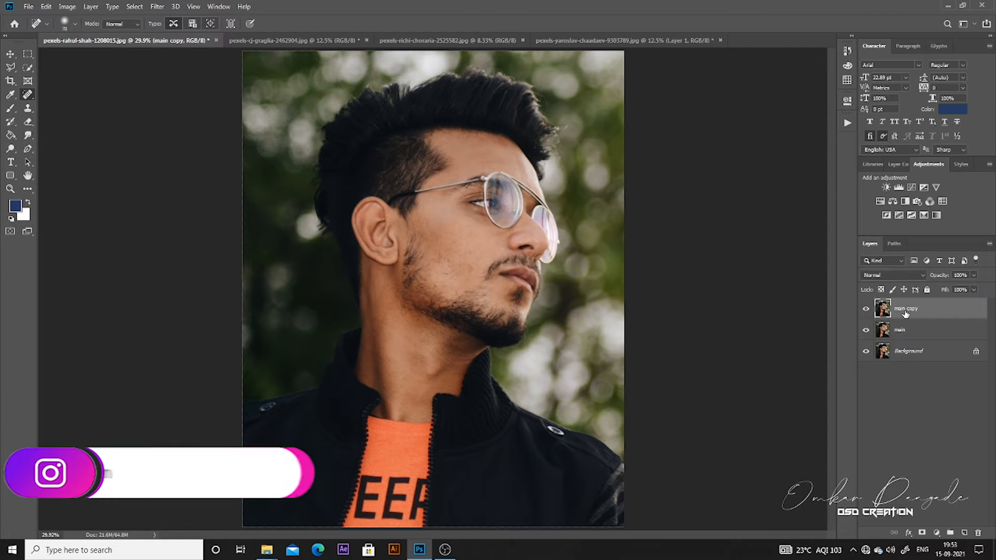
pyautogui.click(906, 327)
pyautogui.press('b')
pyautogui.press('d')
pyautogui.click(909, 309)
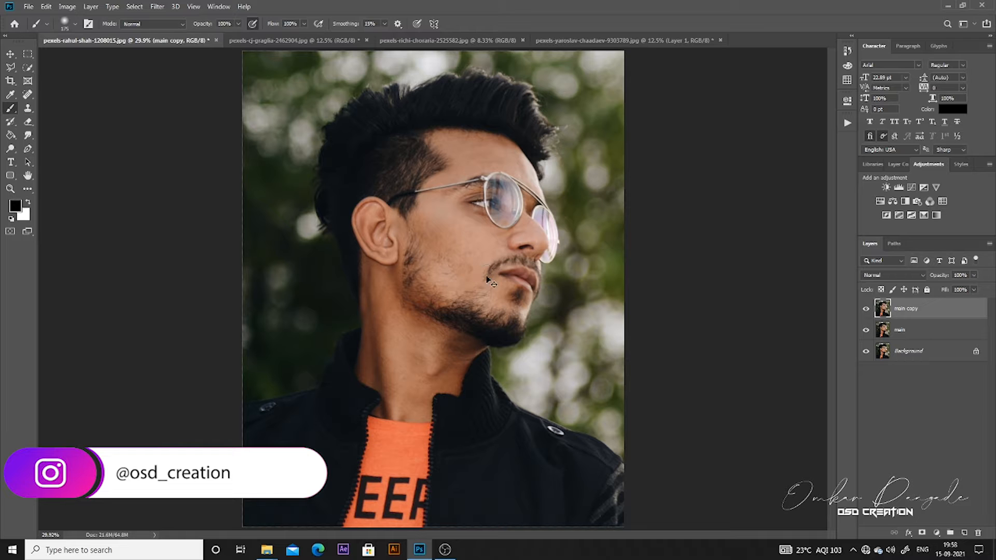
# Step: Invert the main copy layer and set its blend mode to Vivid Light
pyautogui.hotkey('ctrl', 'i')
pyautogui.click(892, 275)
pyautogui.click(887, 429)
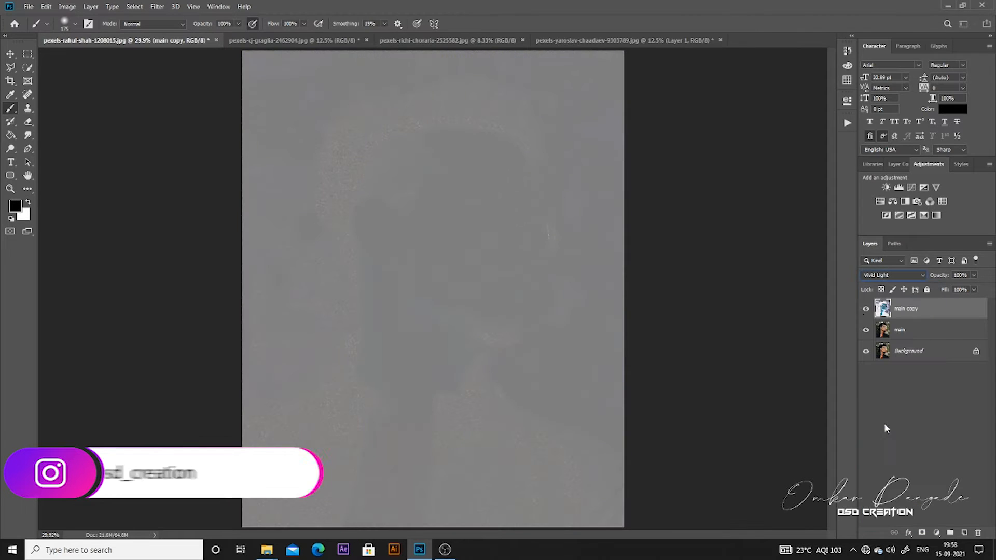
# Step: Apply a High Pass filter with a 12.5-pixel radius to the main copy layer, checking the skin at 100%
pyautogui.click(157, 6)
pyautogui.moveTo(175, 218)
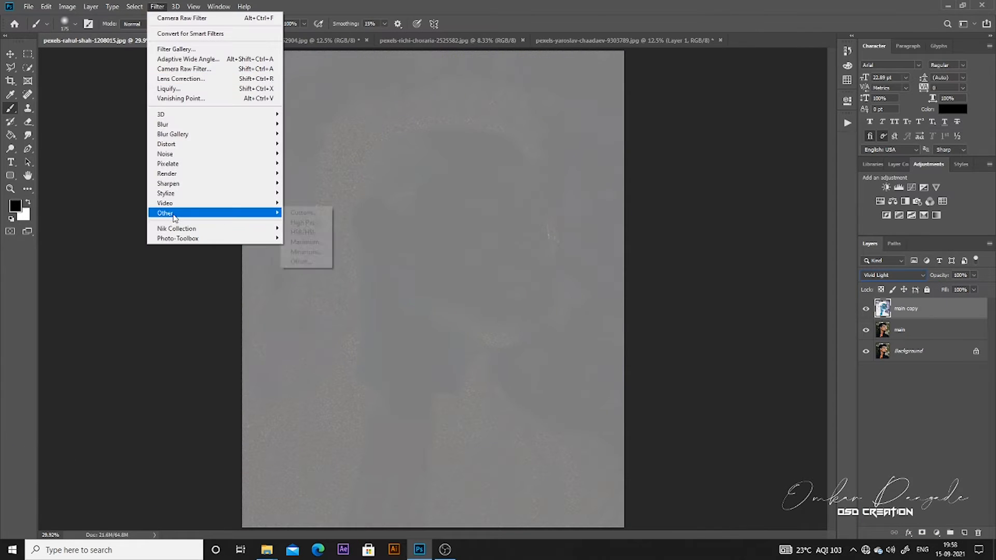
pyautogui.click(303, 222)
pyautogui.moveTo(484, 117); pyautogui.dragTo(710, 128)
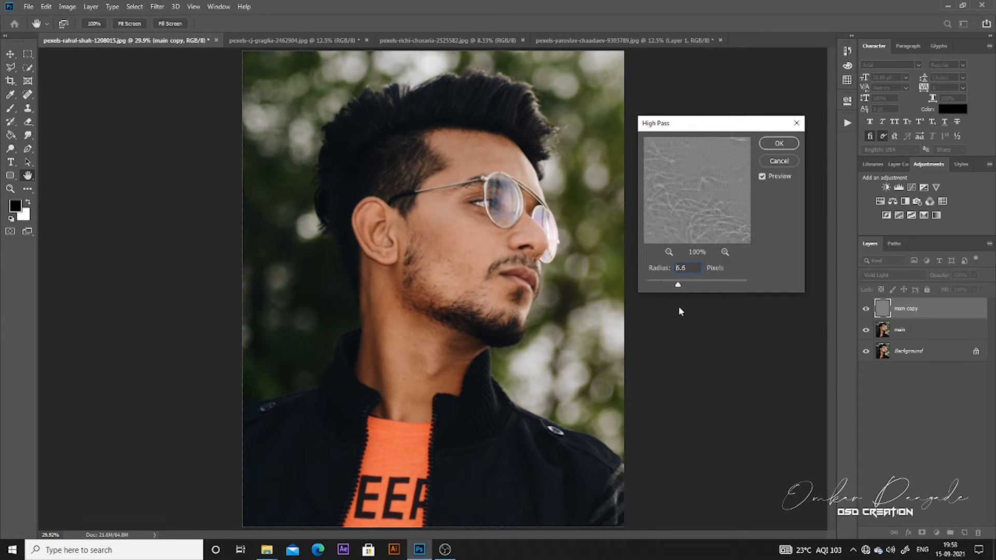
pyautogui.write('1')
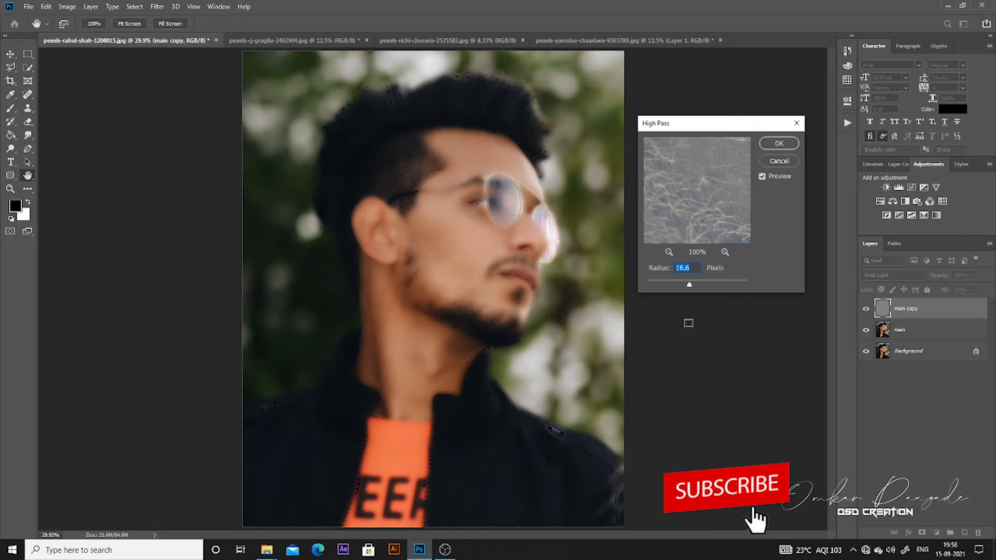
pyautogui.click(467, 244)
pyautogui.hotkey('ctrl', '1')
pyautogui.moveTo(501, 196); pyautogui.dragTo(487, 306)
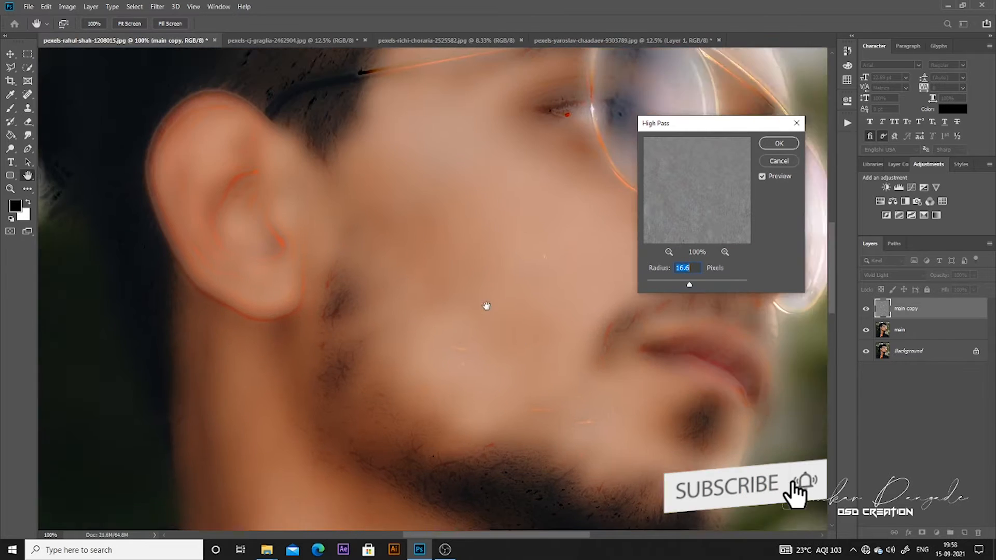
pyautogui.moveTo(690, 285); pyautogui.dragTo(689, 288)
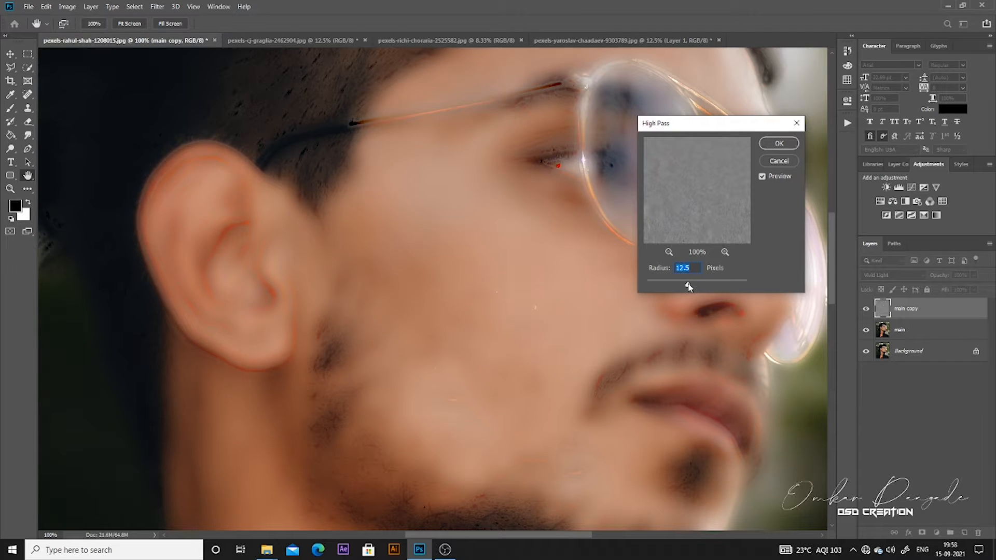
pyautogui.click(779, 144)
pyautogui.press('b')
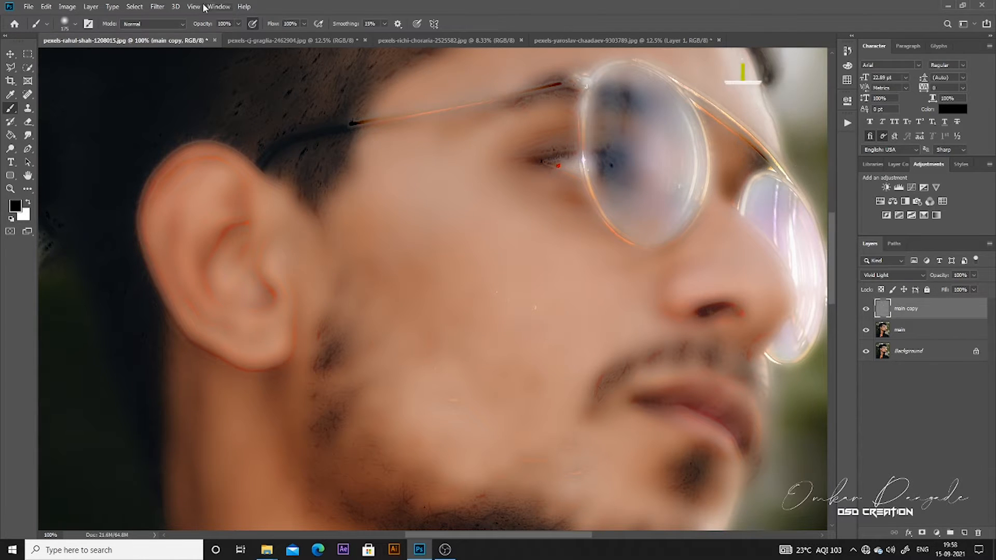
# Step: Apply a Gaussian Blur with a 4.0-pixel radius to the main copy layer to bring back skin detail
pyautogui.click(157, 6)
pyautogui.moveTo(233, 124)
pyautogui.click(306, 165)
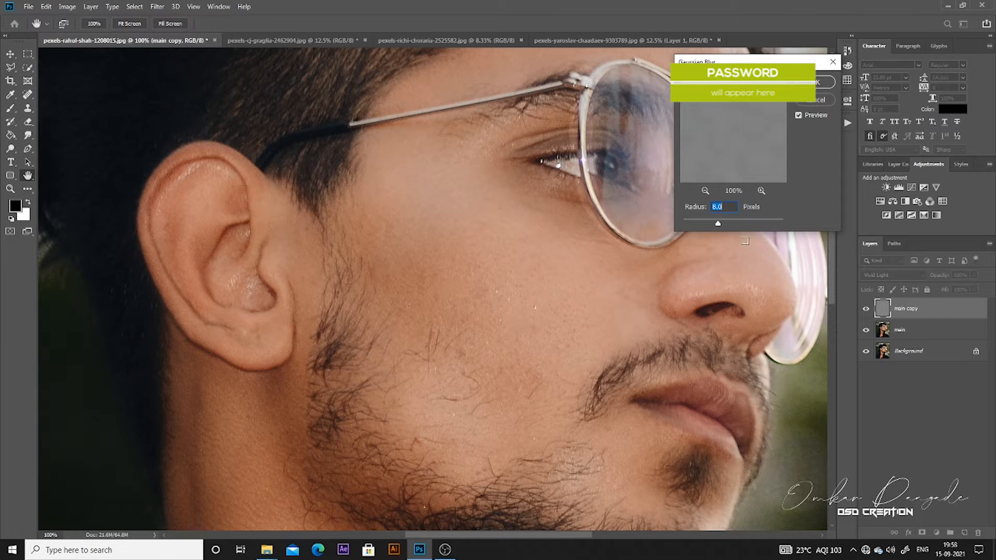
pyautogui.moveTo(718, 226); pyautogui.dragTo(701, 227)
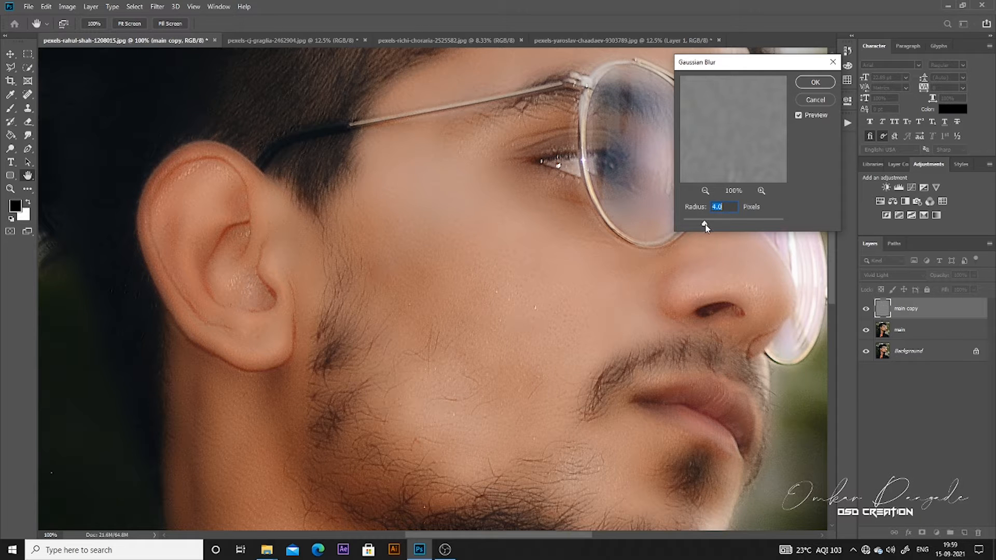
pyautogui.press('Return')
pyautogui.press('b')
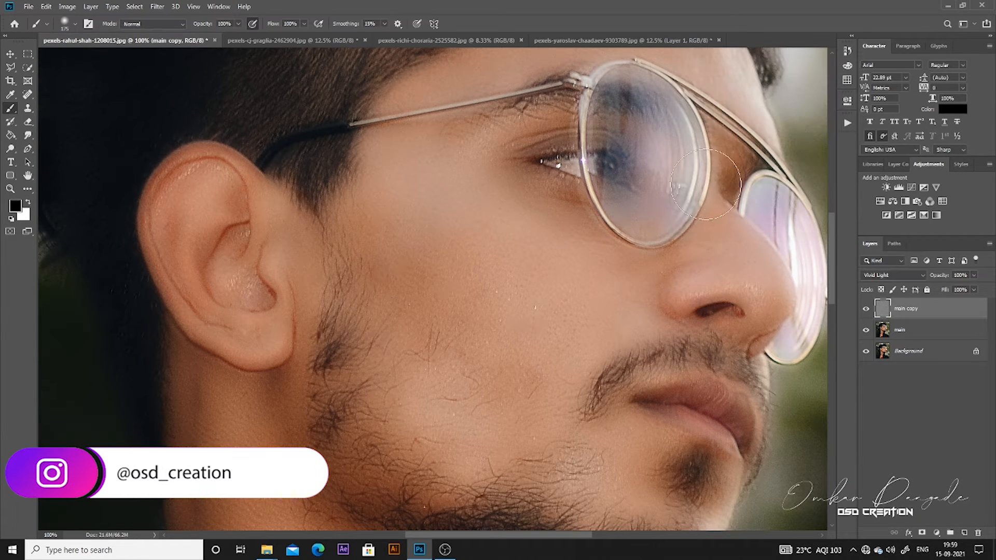
# Step: Add a black mask to the main copy layer and paint white with a smaller brush over the upper cheek
pyautogui.keyDown('alt'); pyautogui.click(922, 533); pyautogui.keyUp('alt')
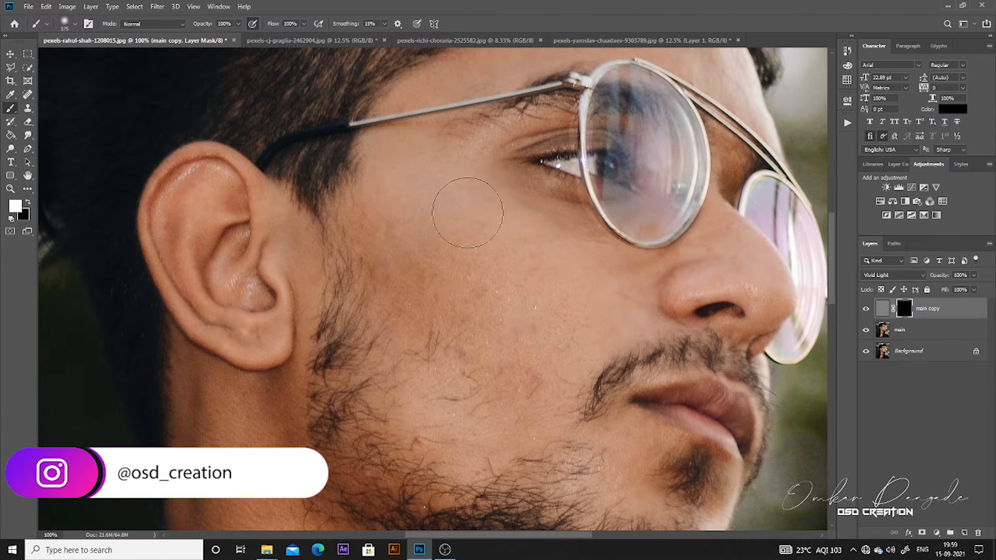
pyautogui.press('[')
pyautogui.press('[')
pyautogui.press('[')
pyautogui.moveTo(343, 218); pyautogui.dragTo(300, 430)
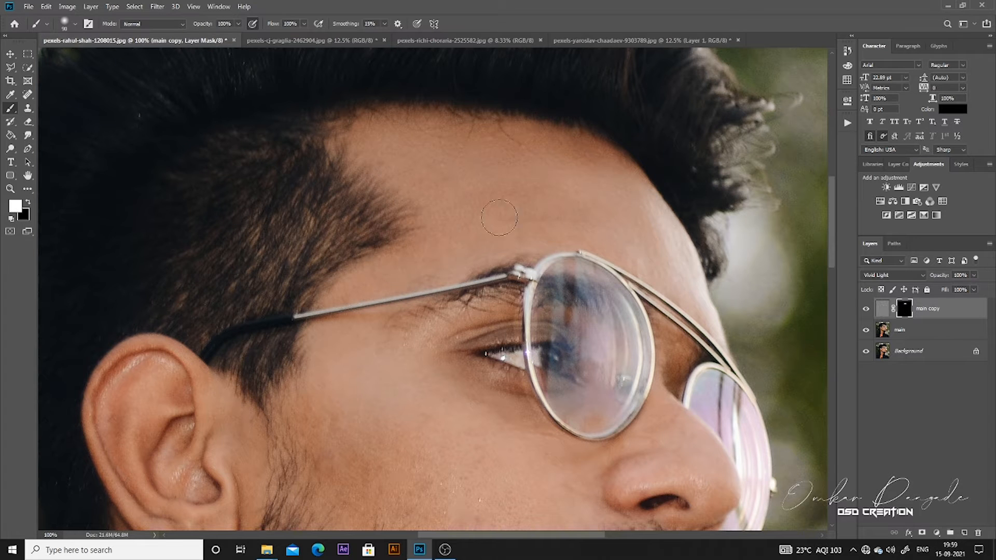
# Step: Paint white on the main copy mask across the forehead and temple to smooth the skin there
pyautogui.moveTo(452, 274); pyautogui.dragTo(456, 262)
pyautogui.press('[')
pyautogui.press('[')
pyautogui.press('[')
pyautogui.scroll(-3, 463, 356)
pyautogui.scroll(5, 560, 278)
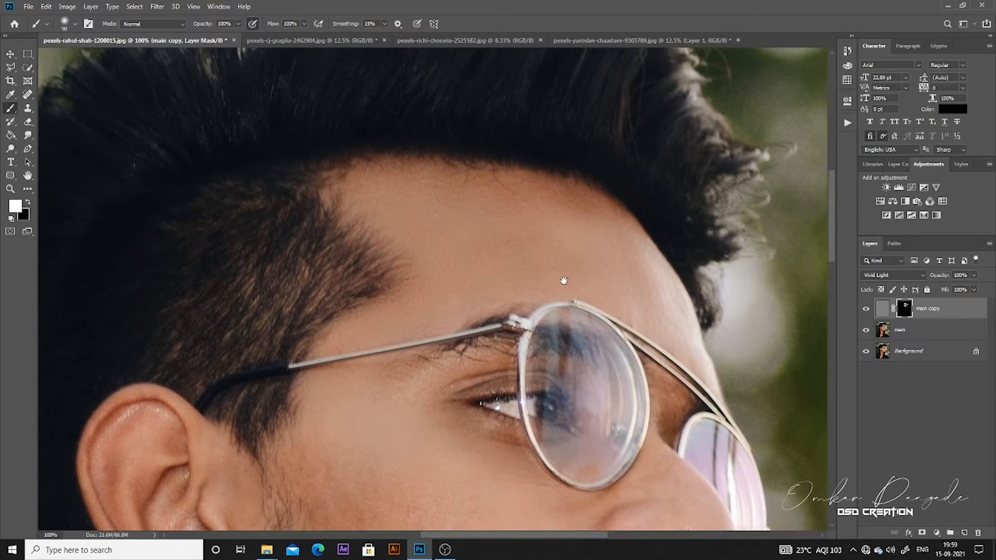
# Step: Paint white on the mask over the nose, the cheek and the skin around the mouth
pyautogui.scroll(-4, 517, 351)
pyautogui.hscroll(3, 518, 351)
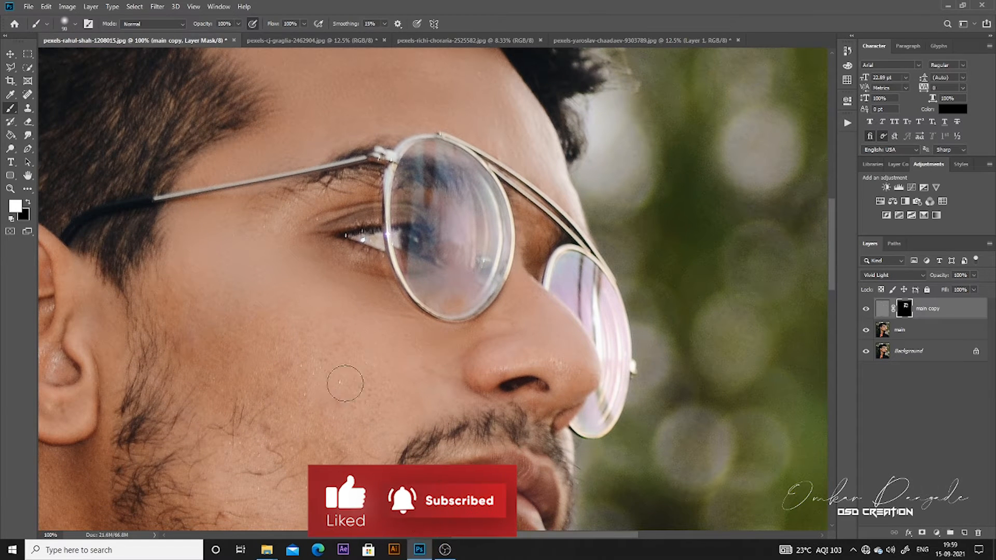
pyautogui.scroll(-3, 318, 429)
pyautogui.hscroll(1, 317, 429)
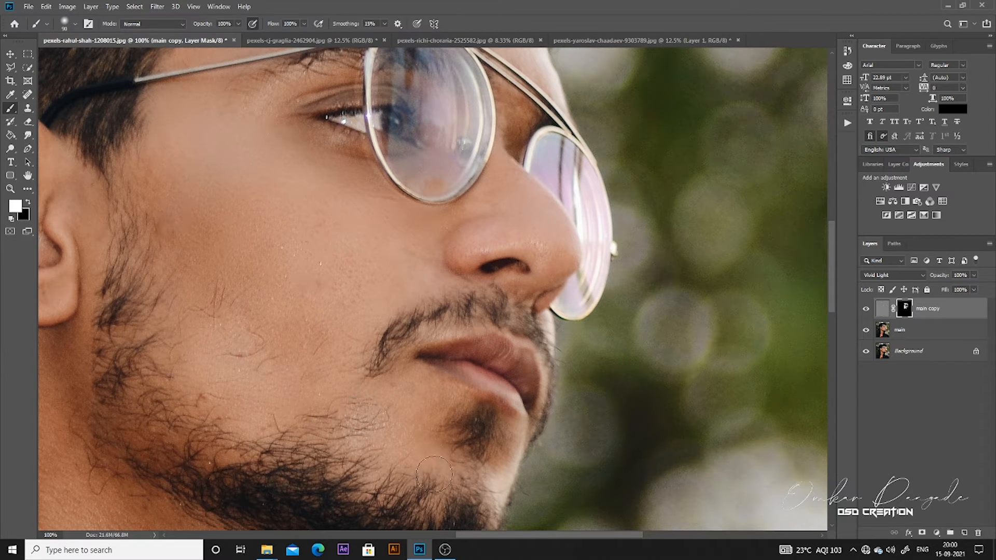
# Step: Paint white on the mask over the ear and the side of the face next to it
pyautogui.scroll(-2, 495, 484)
pyautogui.hscroll(-5, 422, 345)
pyautogui.scroll(3, 423, 345)
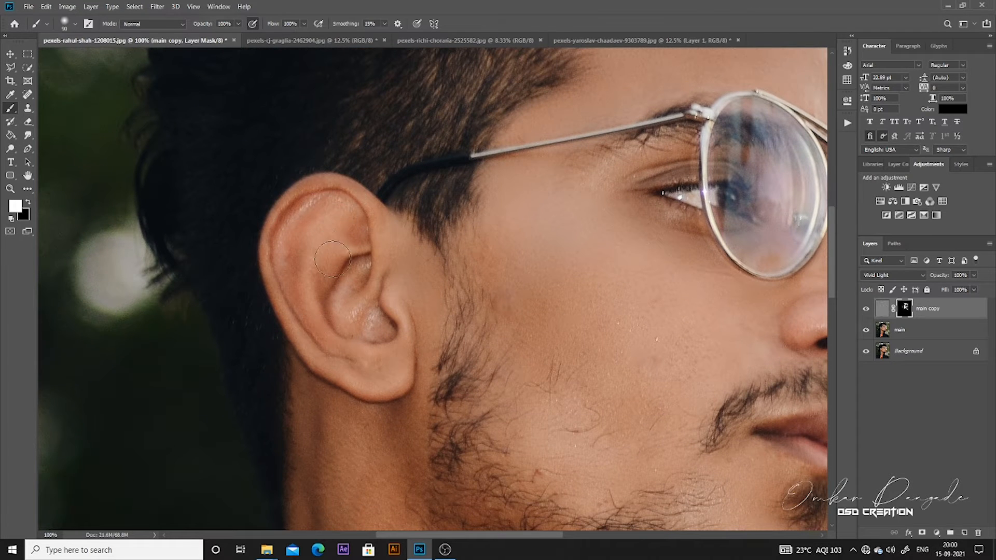
# Step: Paint white on the mask down the neck to the shirt collar, smoothing the skin below the beard
pyautogui.scroll(-5, 367, 260)
pyautogui.hscroll(1, 368, 260)
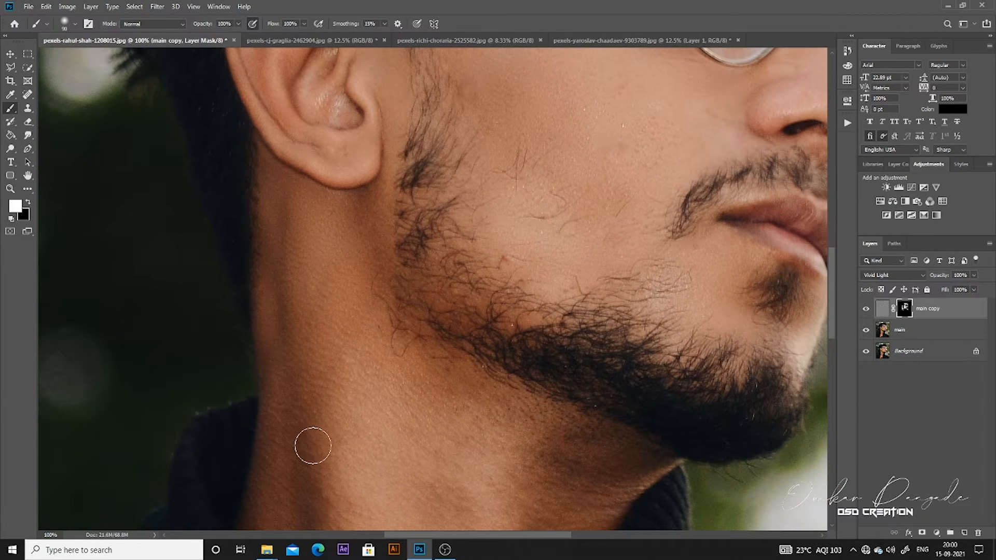
pyautogui.moveTo(286, 413); pyautogui.dragTo(266, 272)
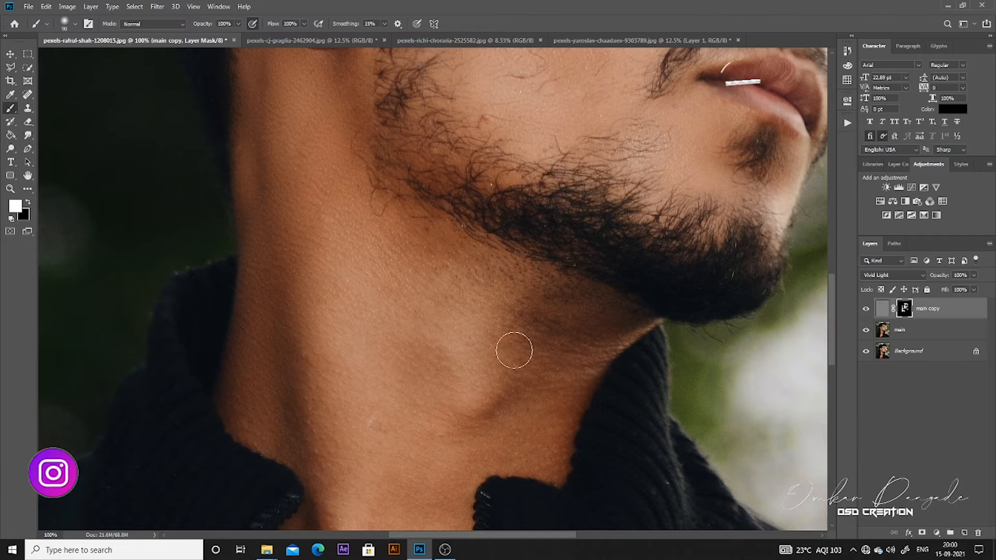
pyautogui.scroll(-3, 557, 404)
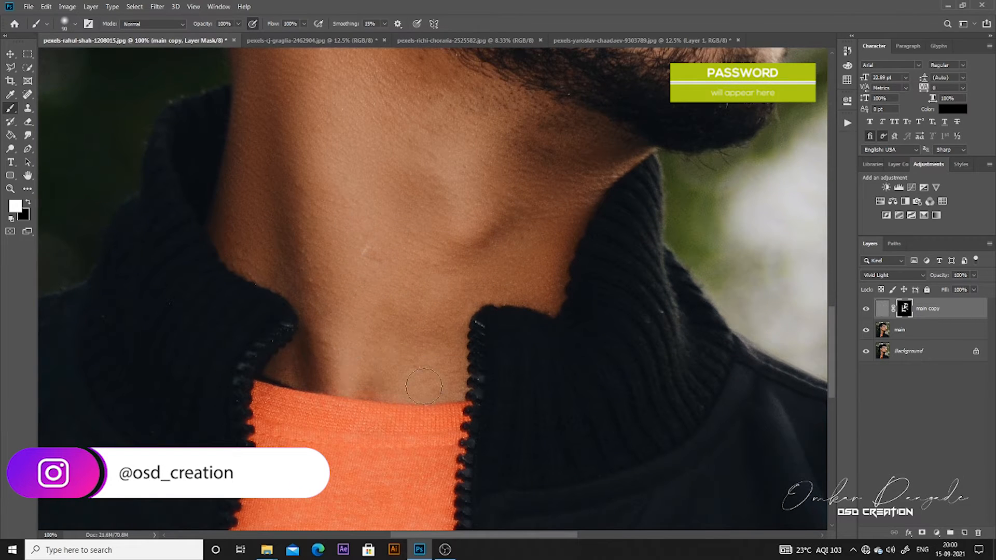
# Step: Fit the whole portrait in view and compare it with the main copy layer hidden and shown
pyautogui.hotkey('ctrl', '0')
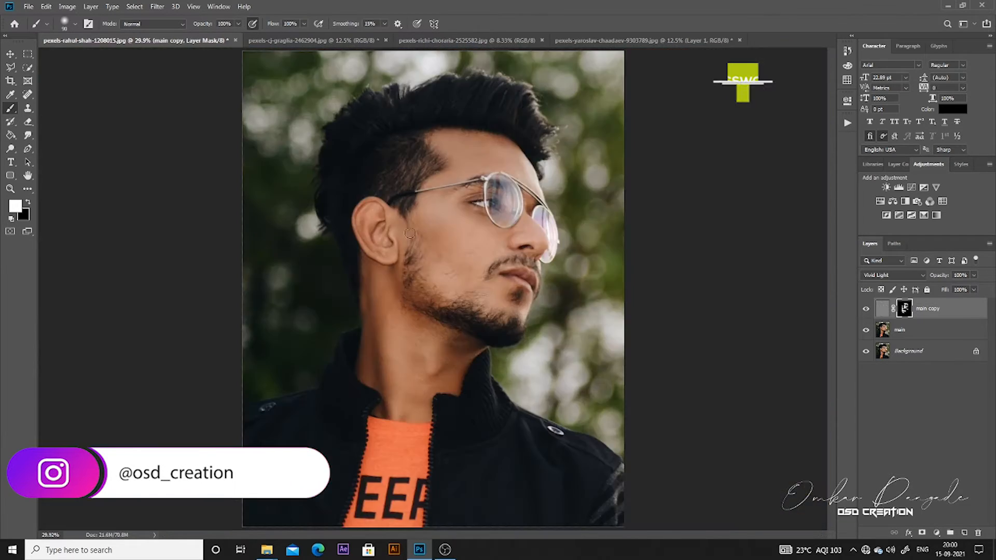
pyautogui.click(866, 309)
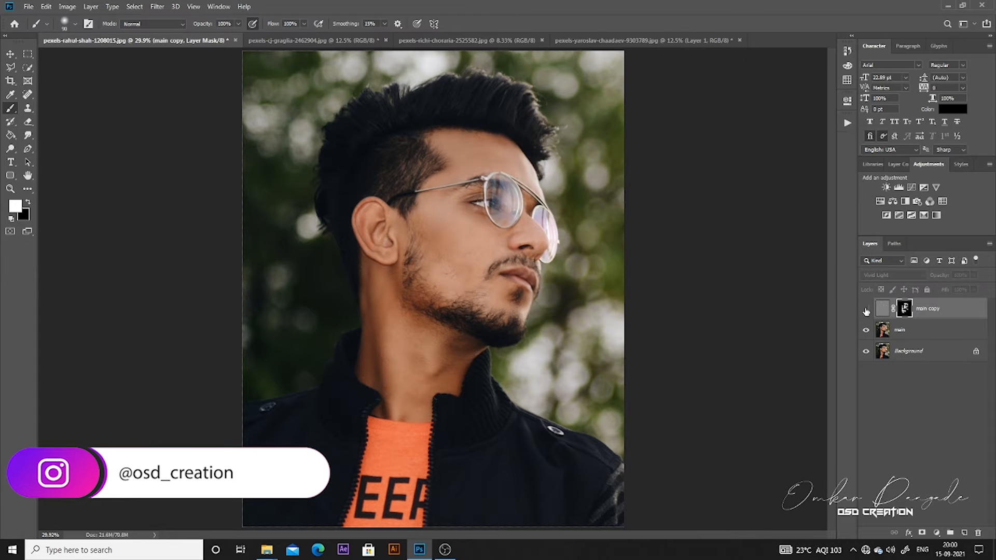
pyautogui.click(866, 309)
# Step: Stamp all visible layers into a new top layer and brighten the skin with the Dodge tool, Shadows range, 14% exposure
pyautogui.click(916, 311)
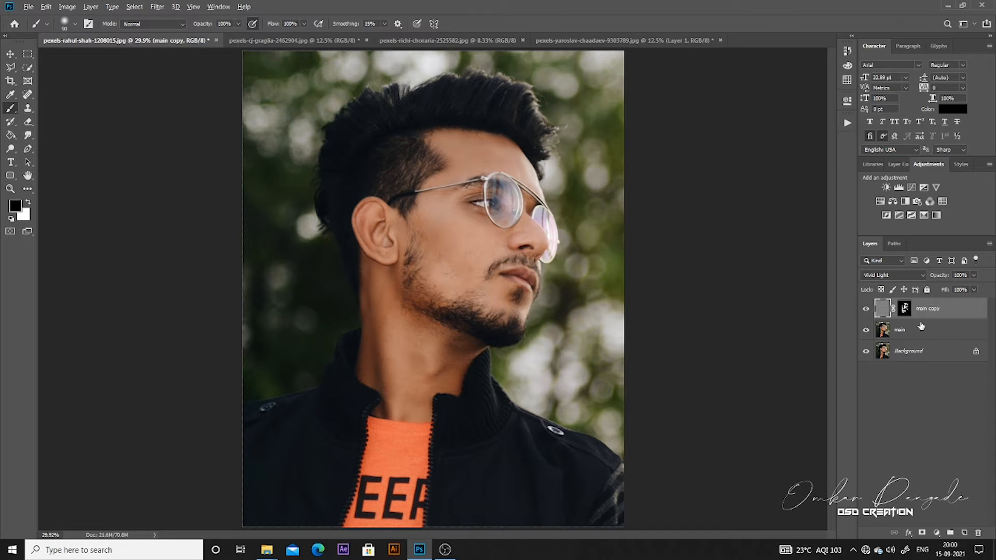
pyautogui.hotkey('ctrl', 'shift', 'alt', 'e')
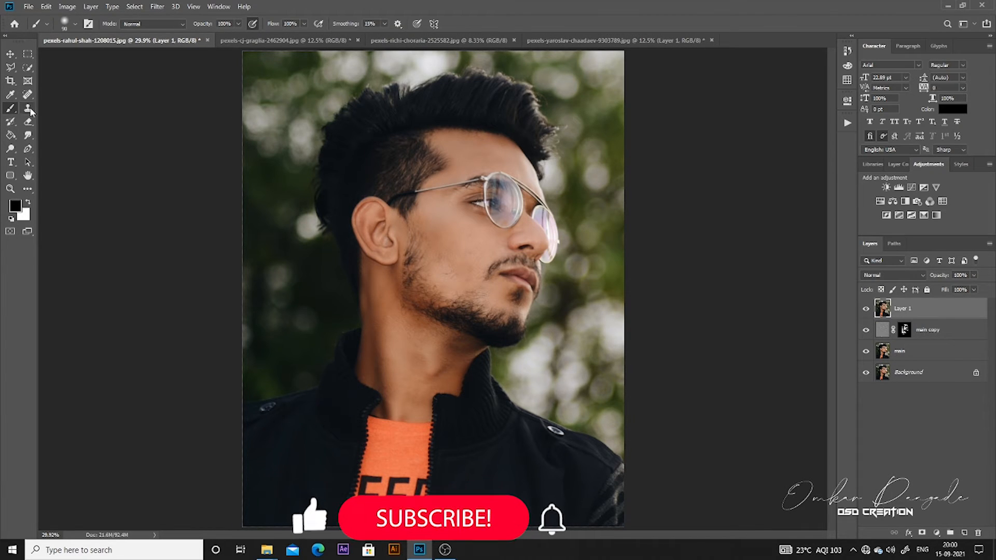
pyautogui.click(11, 149)
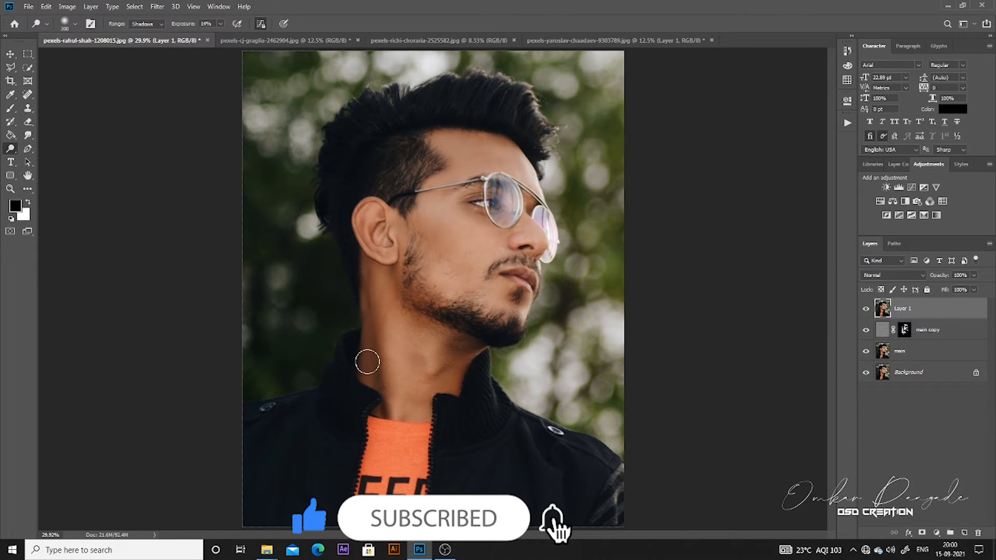
pyautogui.press(']')
pyautogui.press(']')
pyautogui.press(']')
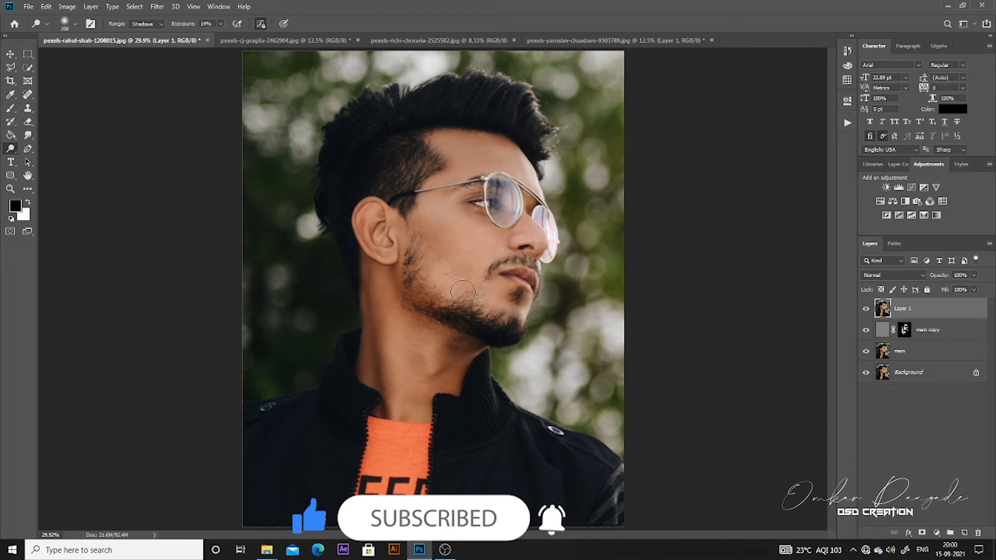
# Step: Darken the shaded contours of the face and neck with an enlarged Burn brush, Midtones range, 5% exposure
pyautogui.rightClick(11, 149)
pyautogui.click(47, 158)
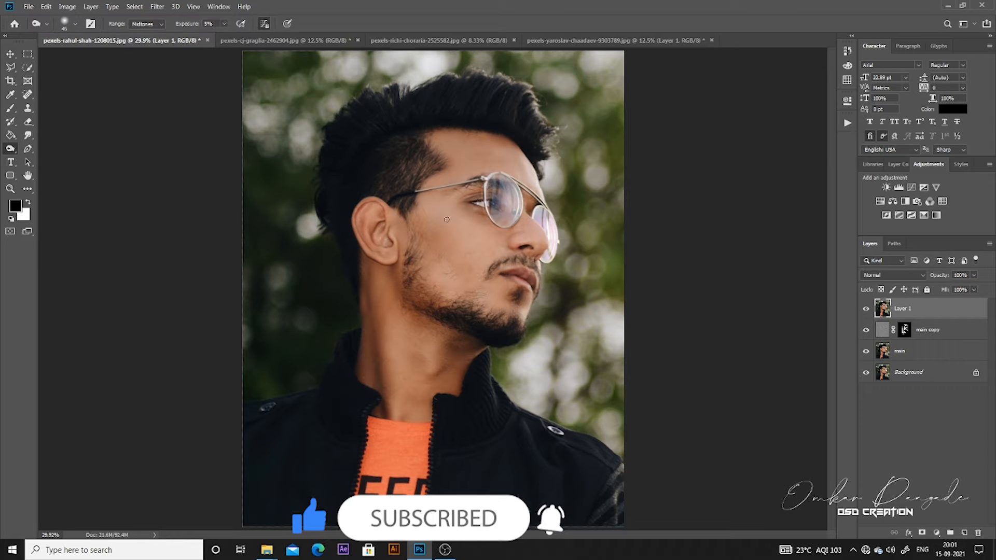
pyautogui.press(']')
pyautogui.press(']')
pyautogui.press(']')
pyautogui.press(']')
pyautogui.press(']')
pyautogui.press(']')
pyautogui.press(']')
pyautogui.press(']')
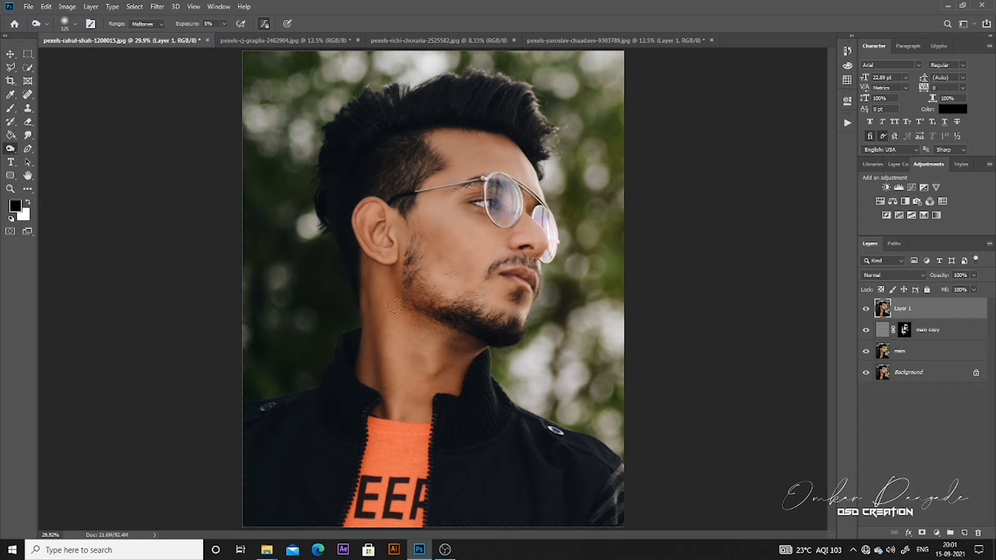
# Step: Refine the face's highlights with the Dodge tool and its shadows with the Burn tool
pyautogui.rightClick(11, 149)
pyautogui.click(47, 147)
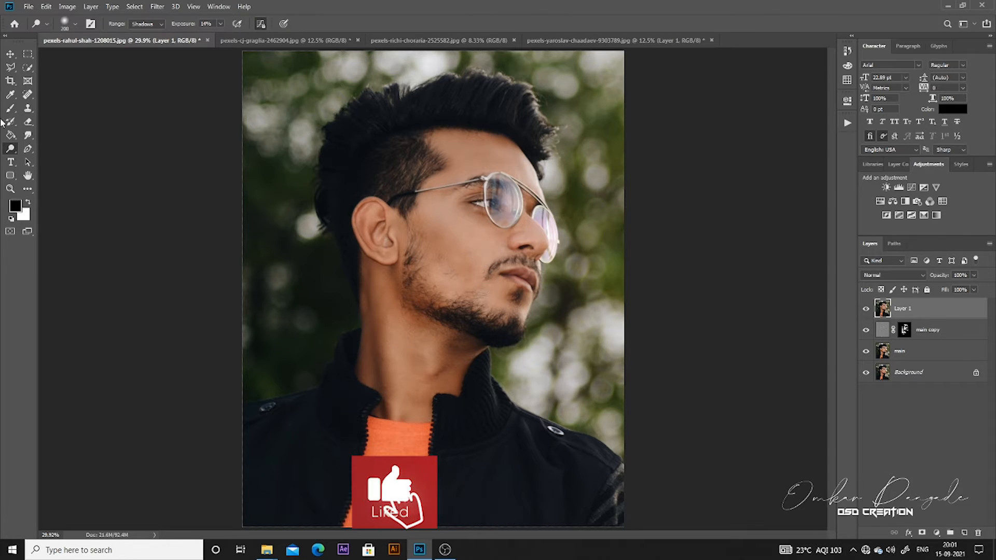
pyautogui.rightClick(11, 149)
pyautogui.click(47, 159)
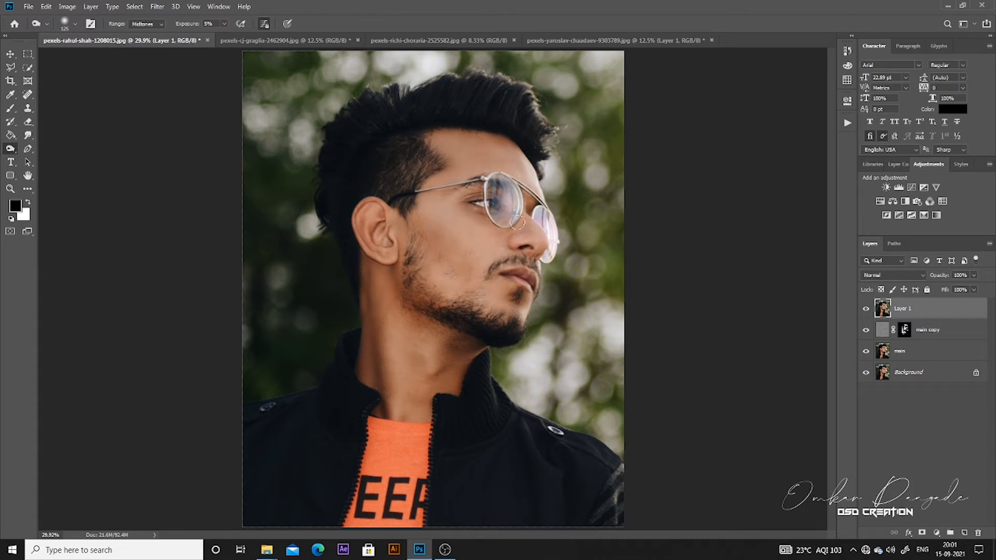
# Step: Dodge the fine highlights around the nose and glasses with a brush of size 60 at 14% exposure
pyautogui.rightClick(11, 148)
pyautogui.click(42, 147)
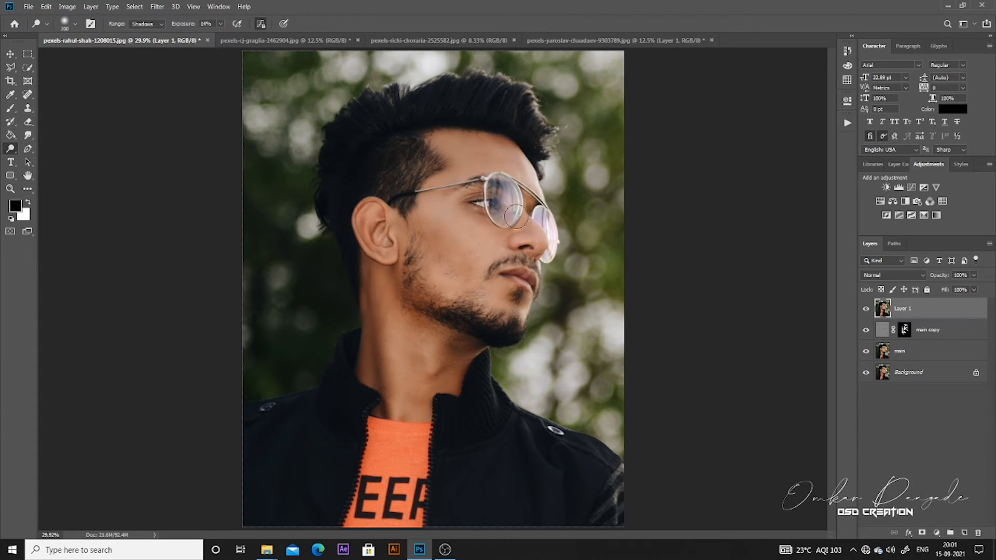
pyautogui.scroll(6, 515, 215)
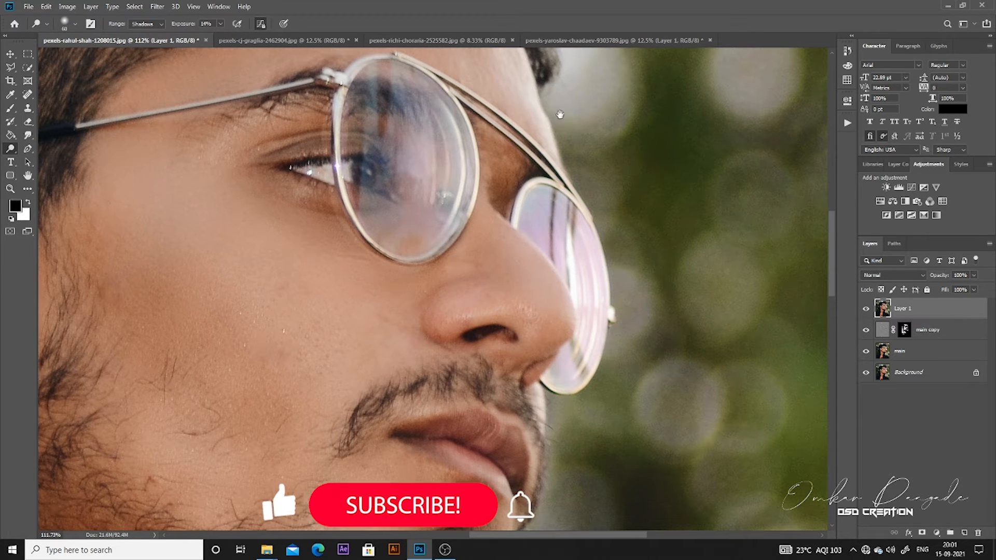
pyautogui.scroll(5, 550, 303)
# Step: Compare the portrait with and without Layer 1, and open a duplicate of that layer in the Camera Raw Filter
pyautogui.hotkey('ctrl', '0')
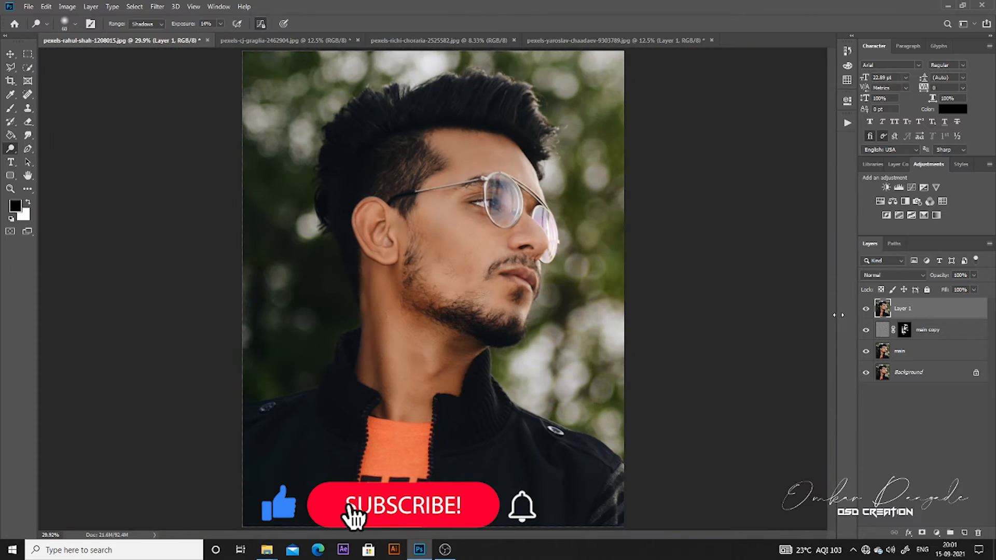
pyautogui.click(865, 310)
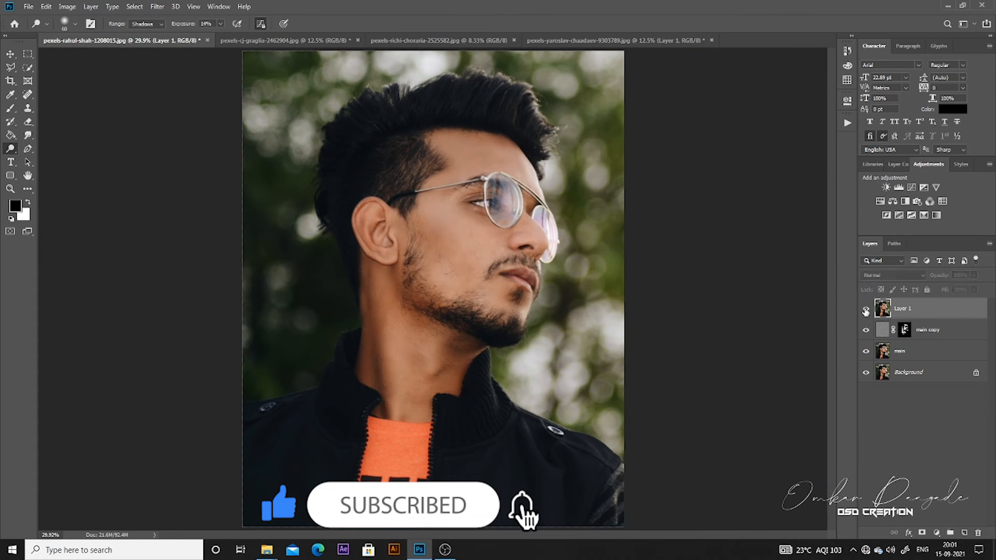
pyautogui.click(865, 310)
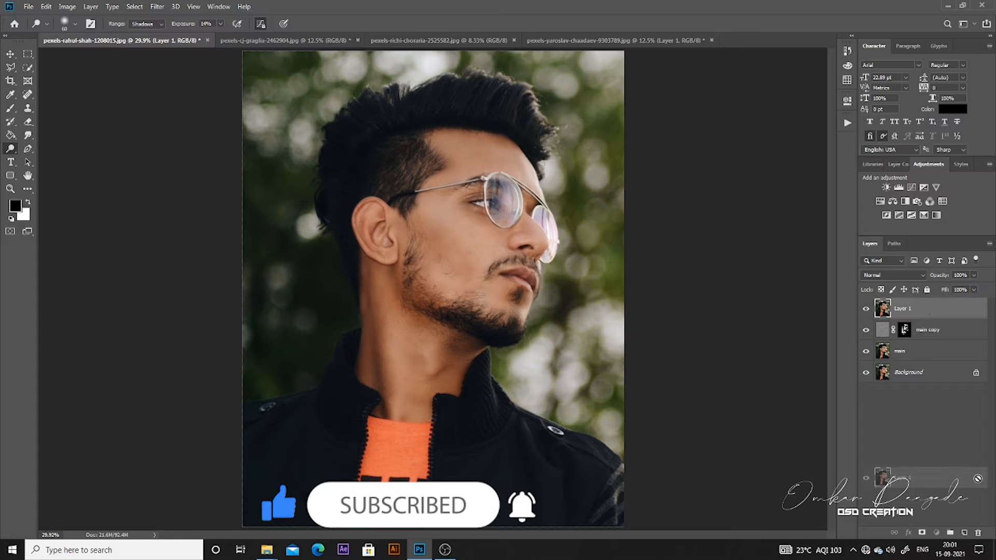
pyautogui.hotkey('ctrl', 'j')
pyautogui.click(156, 7)
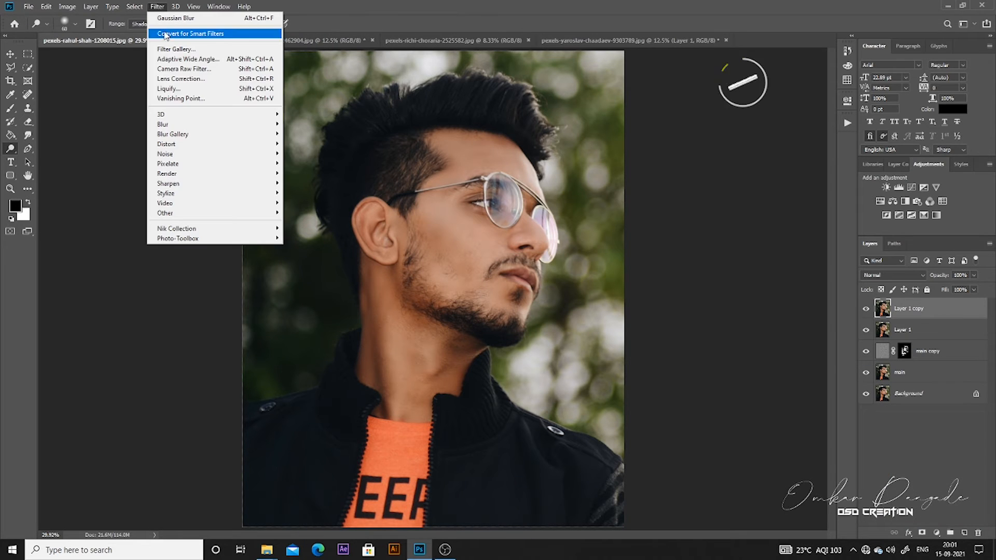
pyautogui.click(178, 70)
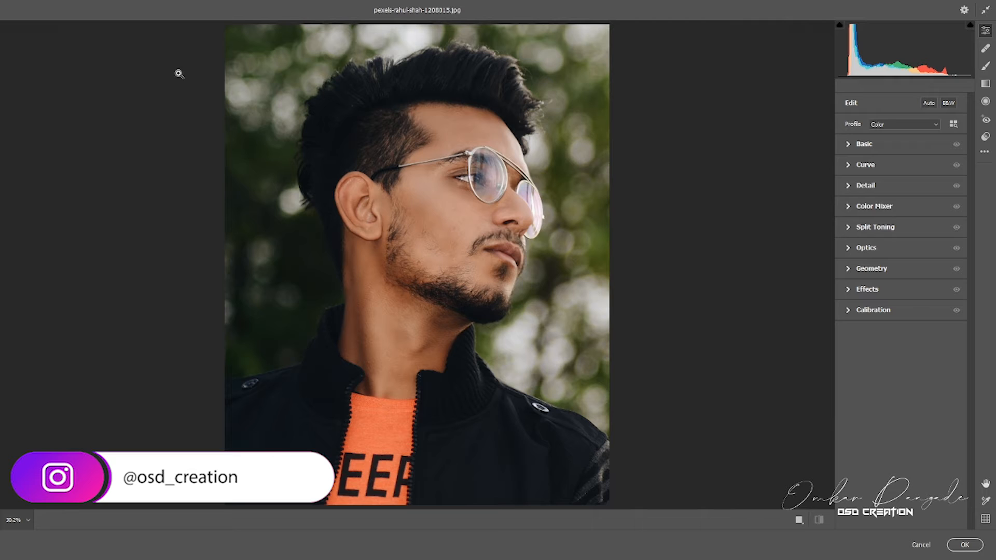
# Step: Set the Basic adjustments to Temperature -2, Tint +1, Highlights -69, Shadows +100, Blacks -10 and Clarity +54
pyautogui.click(848, 144)
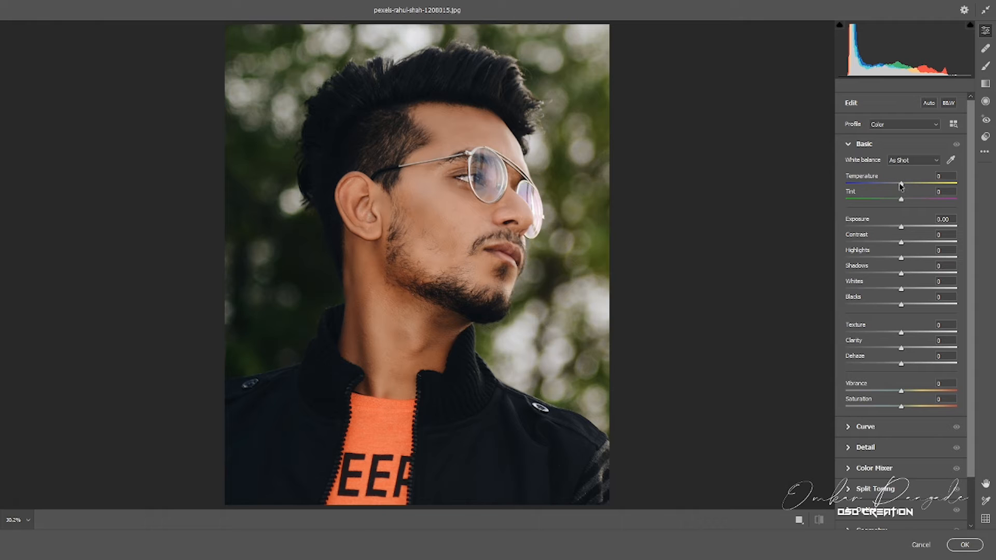
pyautogui.moveTo(903, 186); pyautogui.dragTo(900, 187)
pyautogui.moveTo(902, 261); pyautogui.dragTo(863, 275)
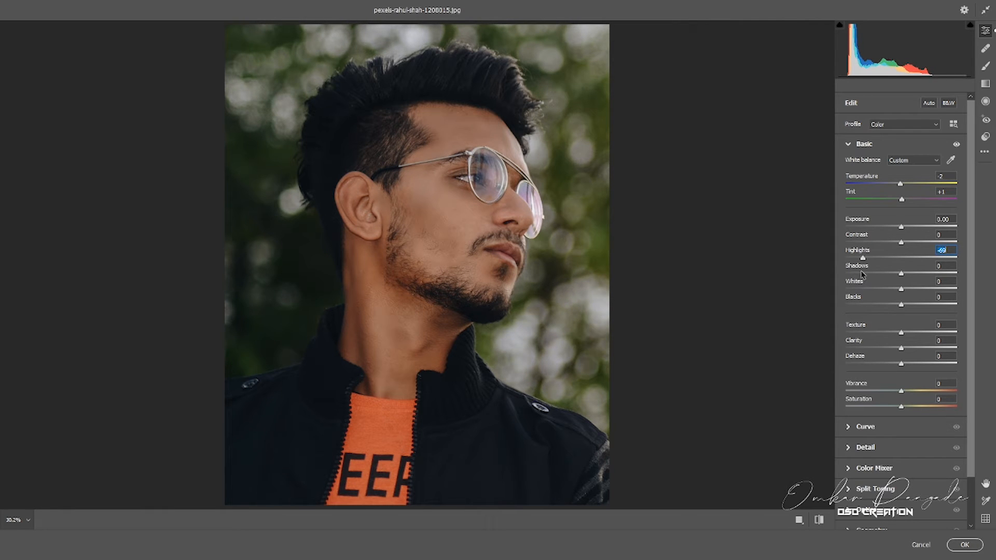
pyautogui.moveTo(904, 275); pyautogui.dragTo(983, 310)
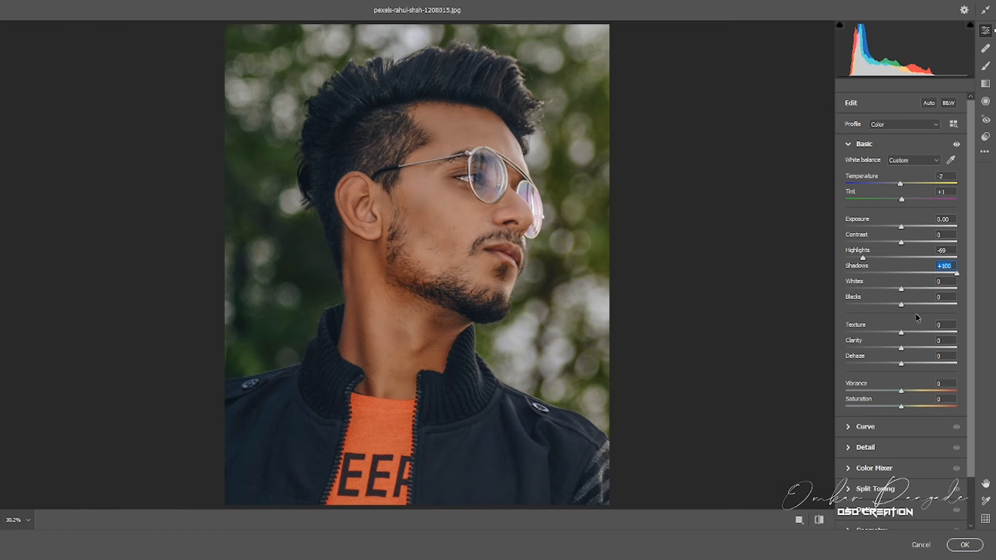
pyautogui.moveTo(900, 310); pyautogui.dragTo(896, 311)
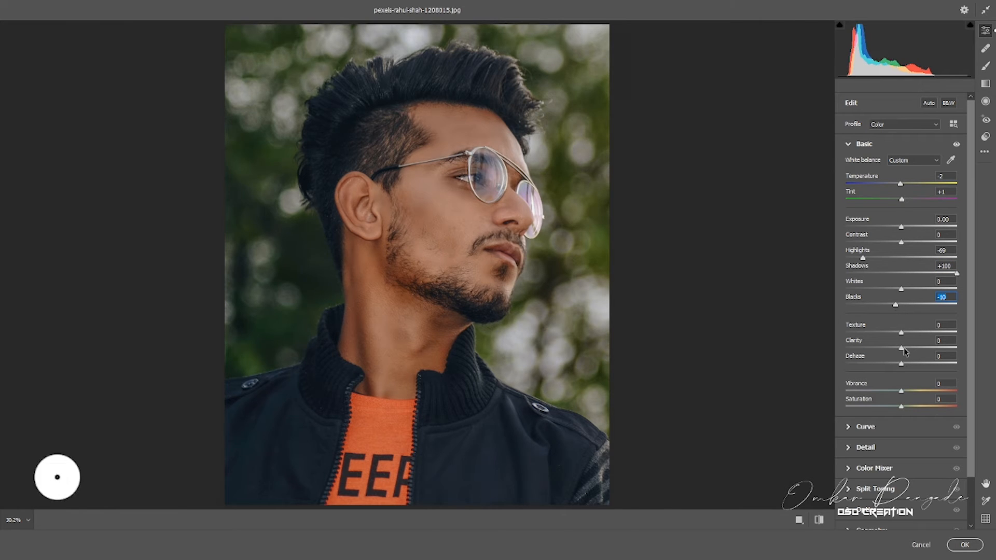
pyautogui.moveTo(901, 348); pyautogui.dragTo(933, 355)
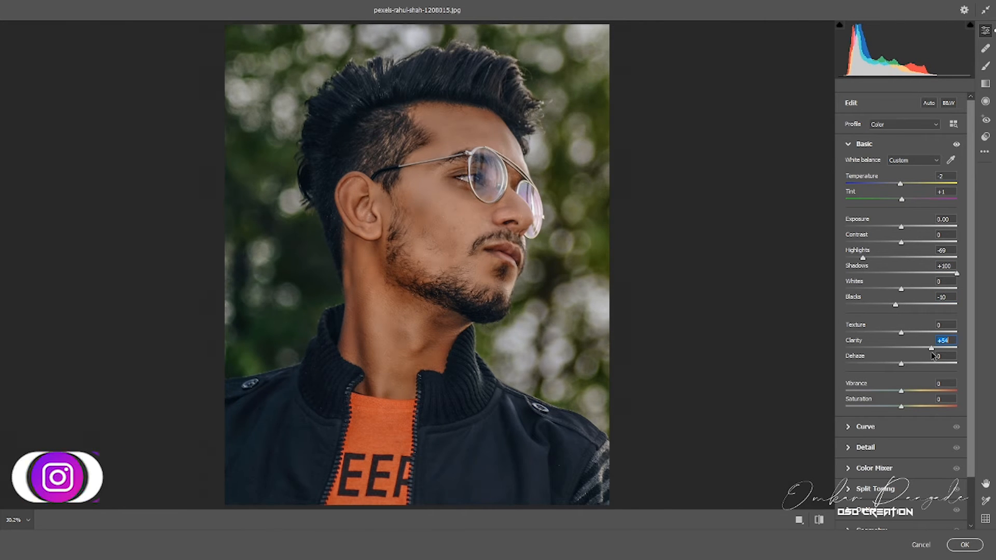
# Step: Fade the blacks with the point curve, placing a shadow point at 44/48, a midtone point at 128/131 and a highlight point
pyautogui.click(862, 144)
pyautogui.click(864, 165)
pyautogui.moveTo(844, 308); pyautogui.dragTo(861, 287)
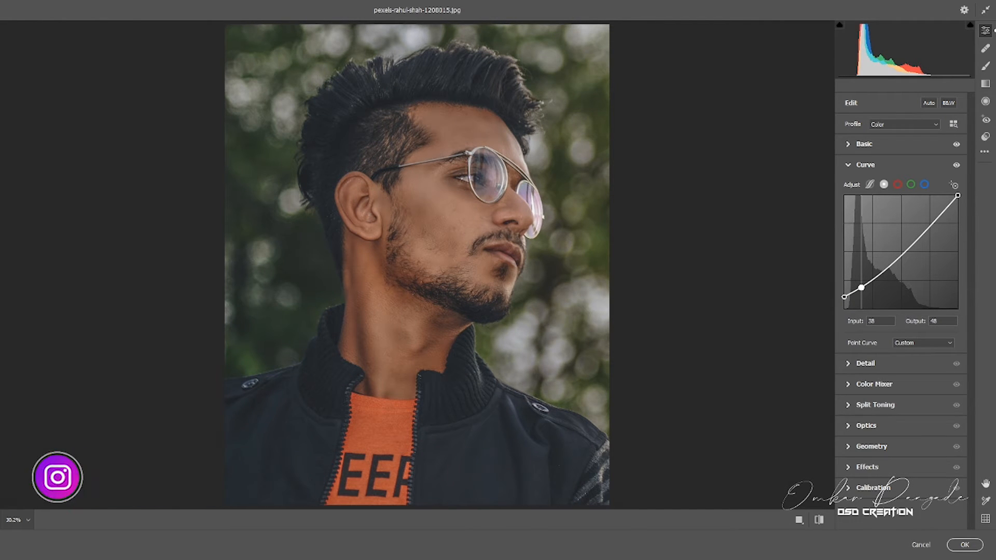
pyautogui.moveTo(861, 288); pyautogui.dragTo(864, 287)
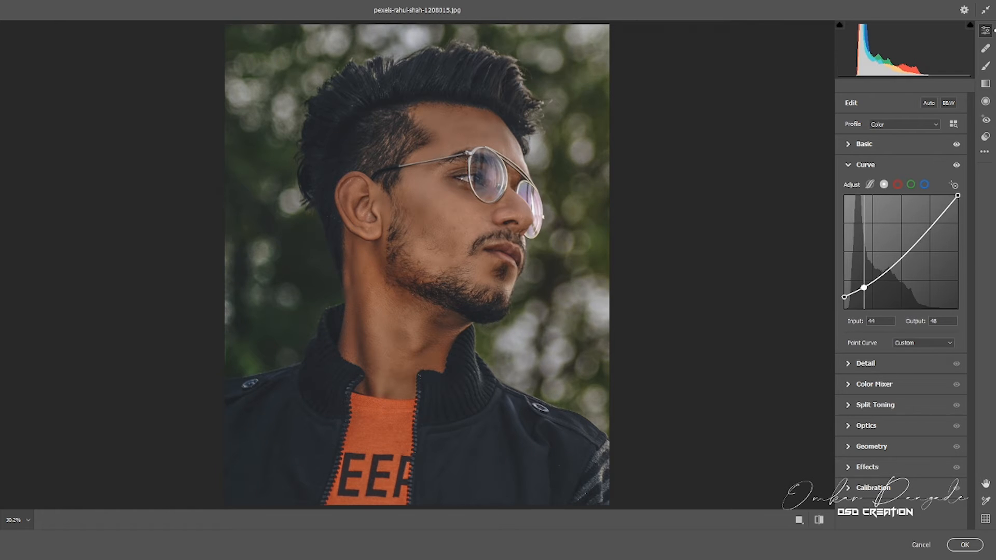
pyautogui.click(901, 251)
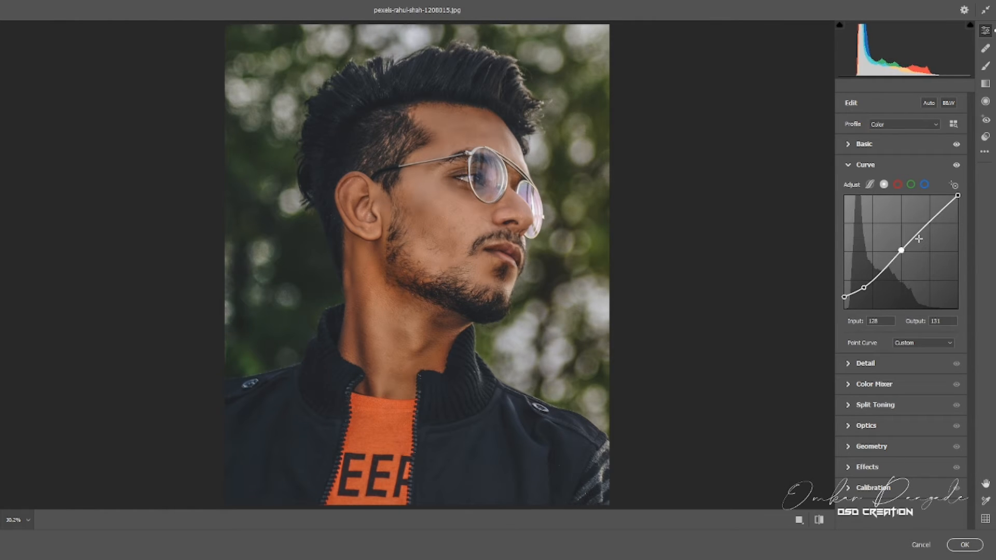
pyautogui.click(929, 221)
pyautogui.click(861, 165)
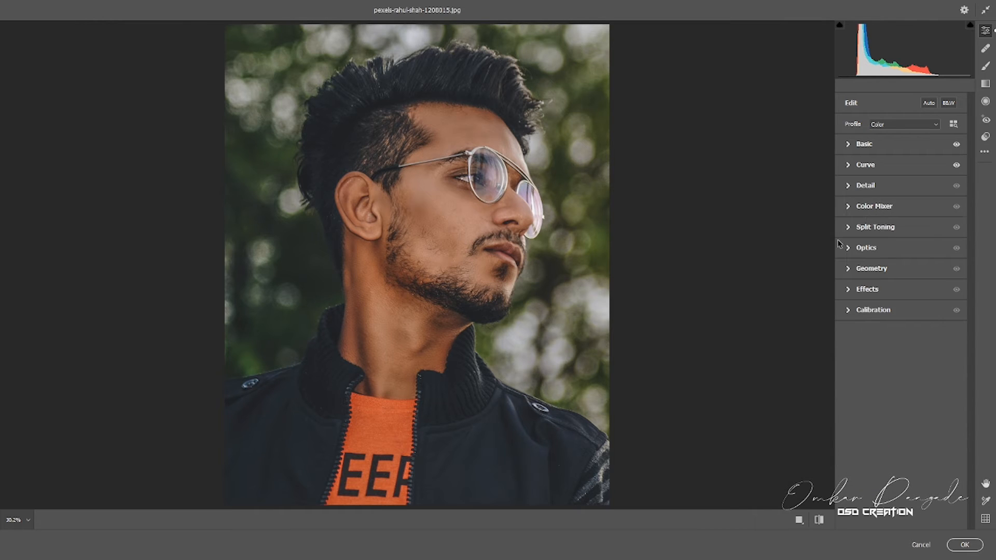
# Step: Set the Detail adjustments to Sharpening 29, Noise Reduction 35 and Color Noise Reduction 14
pyautogui.click(846, 192)
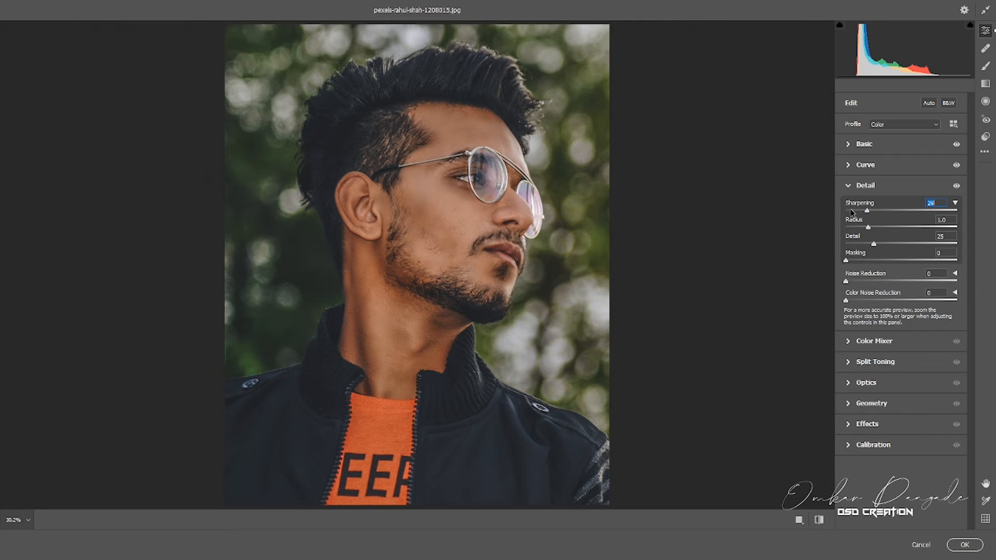
pyautogui.click(848, 186)
pyautogui.click(846, 188)
pyautogui.click(859, 281)
pyautogui.moveTo(888, 285); pyautogui.dragTo(886, 285)
pyautogui.moveTo(846, 301); pyautogui.dragTo(863, 315)
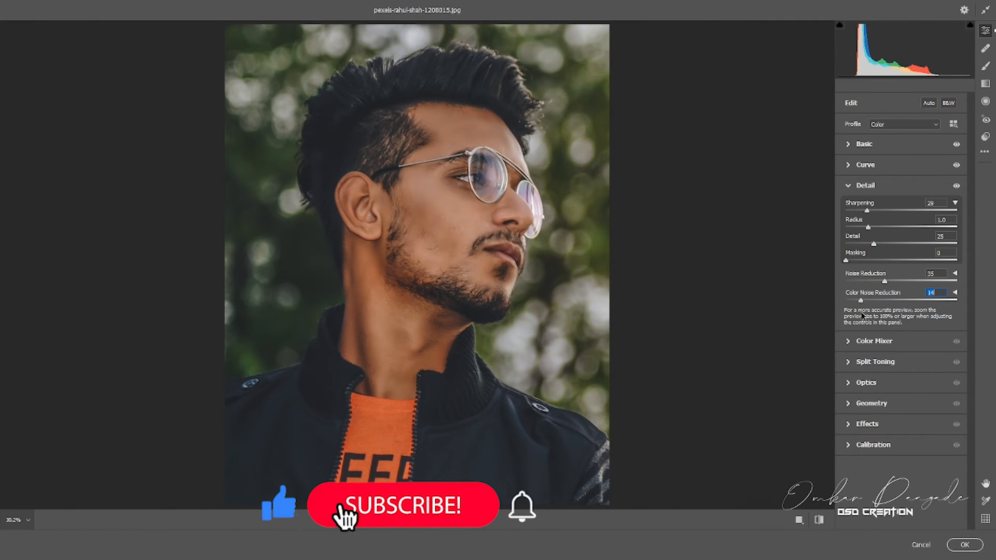
pyautogui.click(850, 188)
# Step: In the Color Mixer, set the Aquas hue to +2, lower the Blues hue and raise the Greens saturation to +64
pyautogui.click(849, 206)
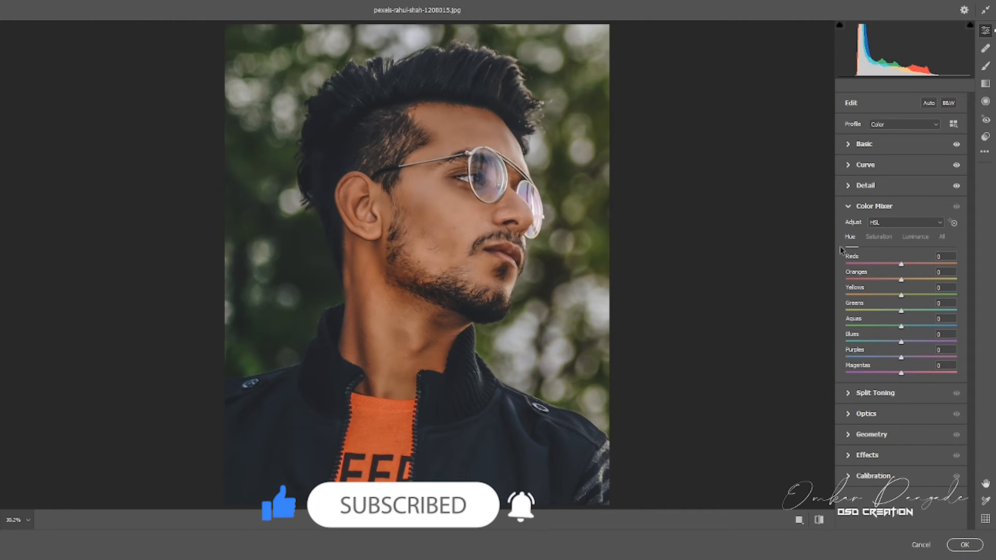
pyautogui.moveTo(903, 332); pyautogui.dragTo(902, 328)
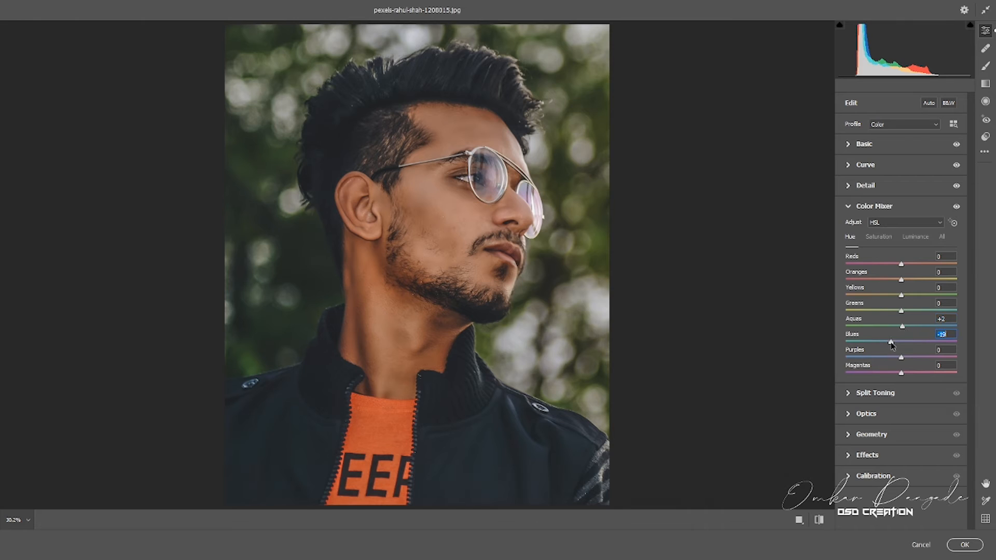
pyautogui.moveTo(876, 346); pyautogui.dragTo(879, 350)
pyautogui.click(882, 237)
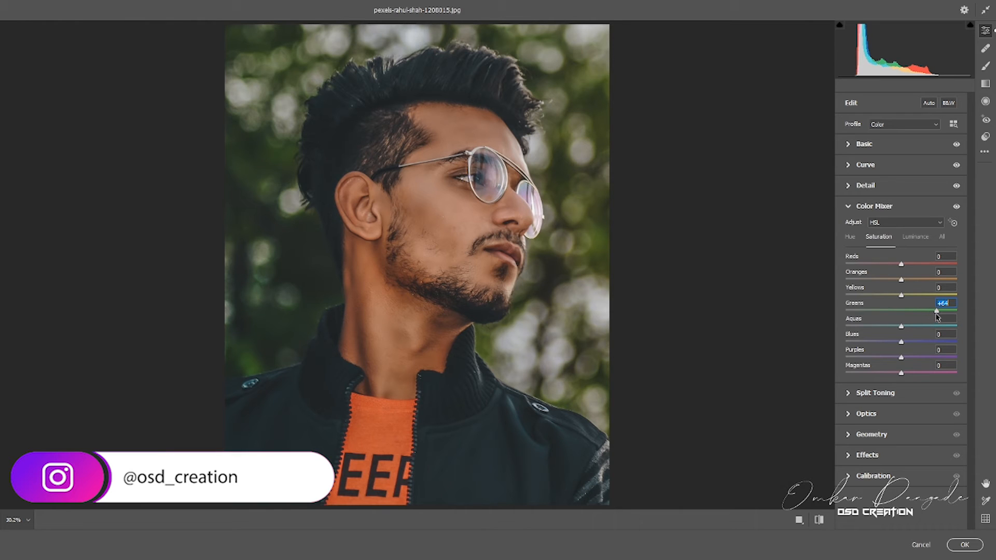
# Step: Set the Color Mixer luminance to Reds +53, Oranges +53, Yellows +40, Greens +4 and Aquas +7, and lower the Blues
pyautogui.click(916, 237)
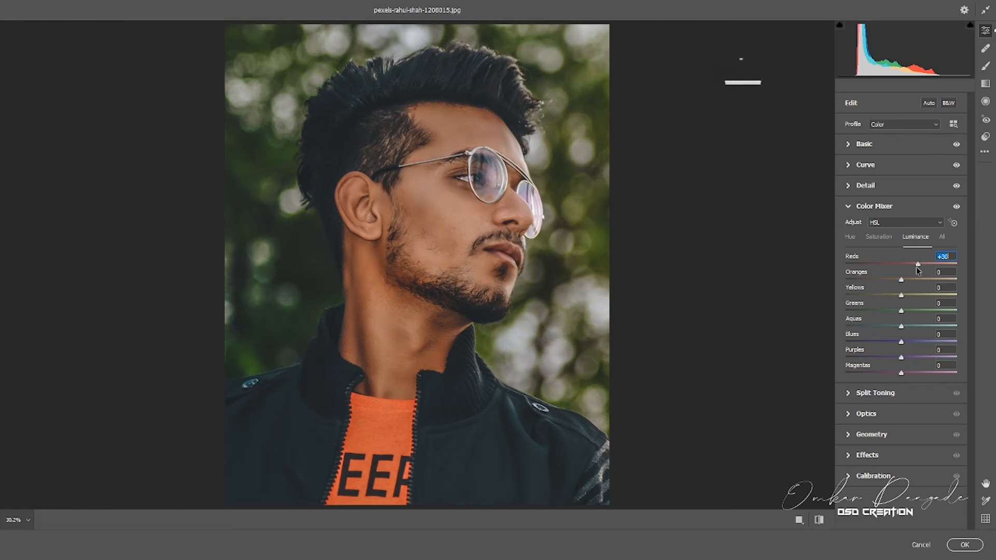
pyautogui.moveTo(917, 267); pyautogui.dragTo(922, 271)
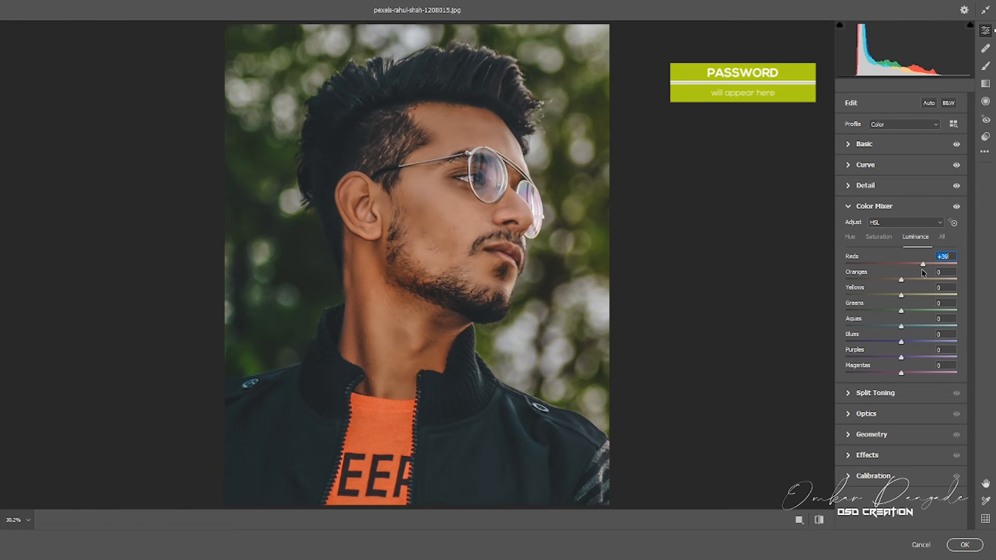
pyautogui.press('Tab')
pyautogui.write('53')
pyautogui.press('Return')
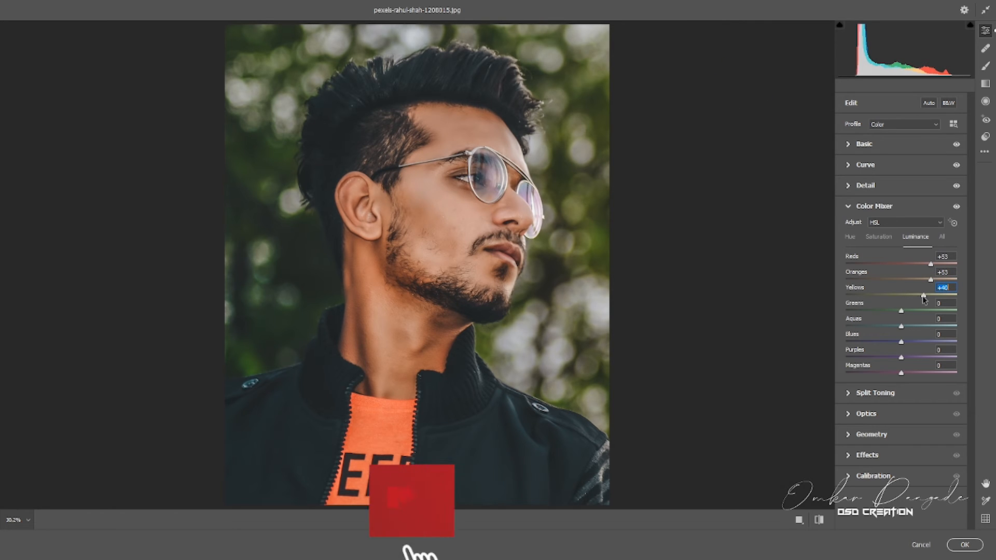
pyautogui.write('40')
pyautogui.press('Tab')
pyautogui.moveTo(902, 315); pyautogui.dragTo(904, 315)
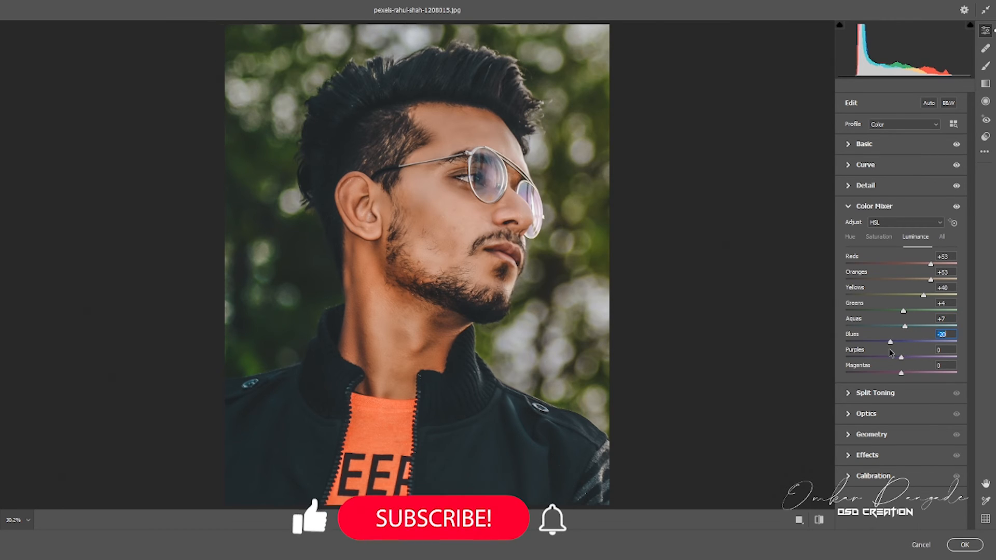
pyautogui.moveTo(899, 344); pyautogui.dragTo(883, 355)
pyautogui.click(849, 206)
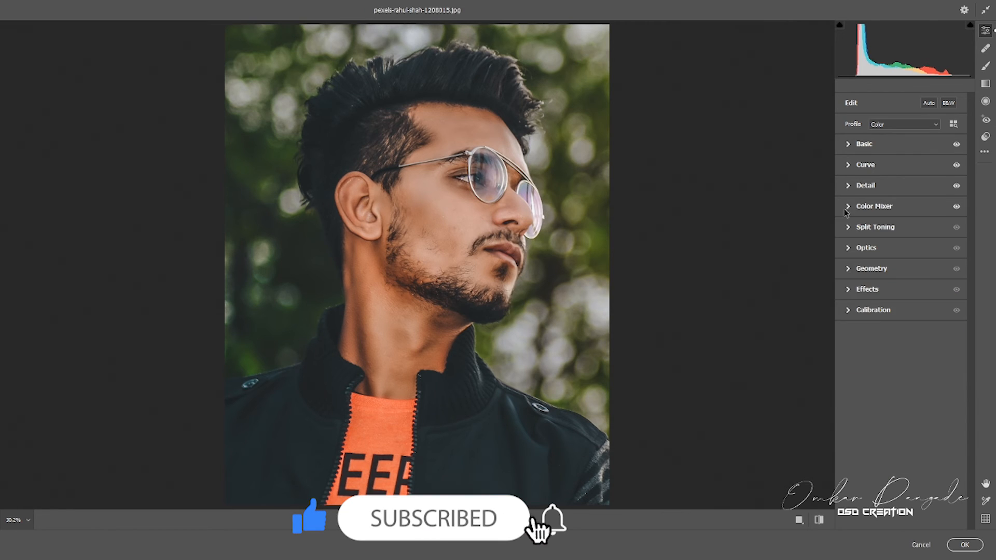
# Step: Set the Calibration to Blue Primary hue -19, Red Primary saturation -19 and Green Primary saturation +3
pyautogui.click(849, 309)
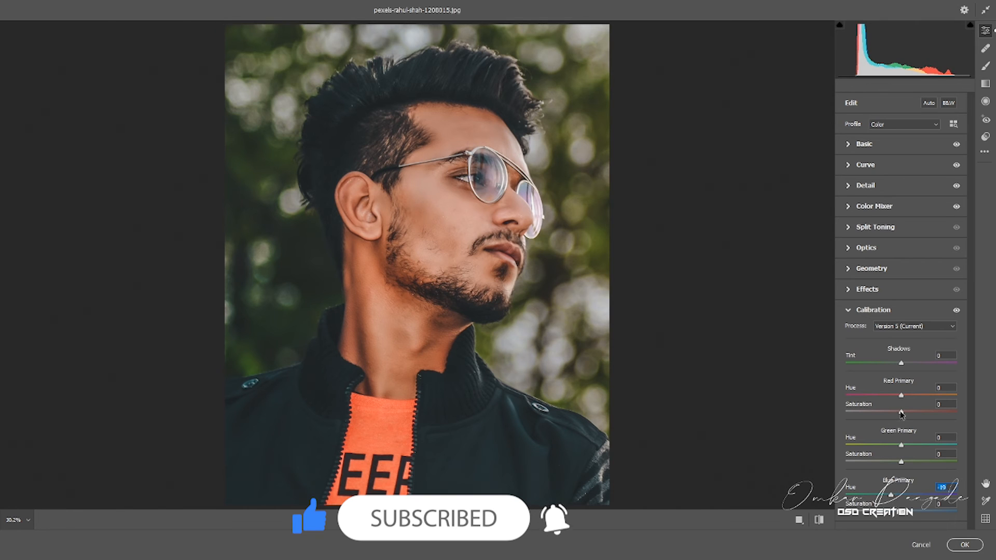
pyautogui.moveTo(901, 414); pyautogui.dragTo(900, 416)
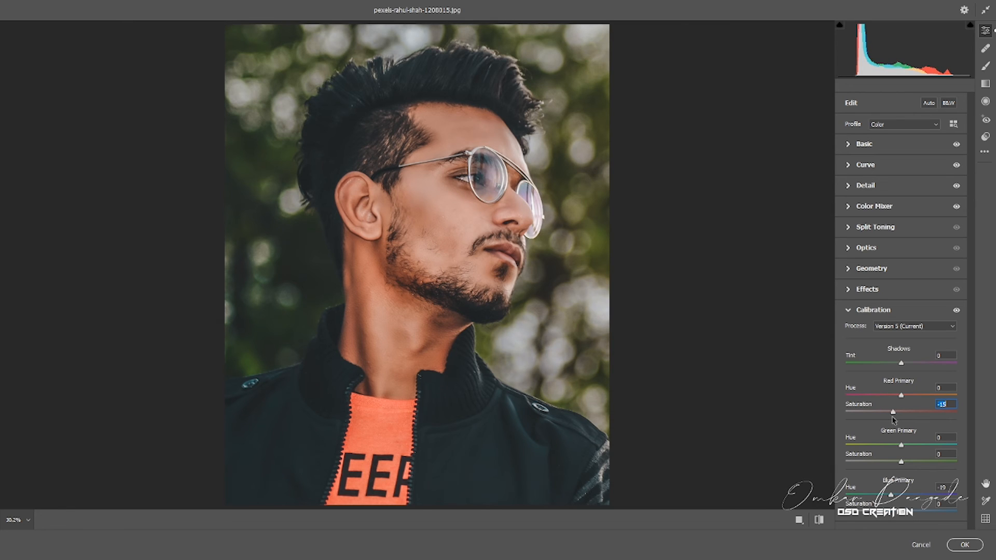
pyautogui.moveTo(887, 421); pyautogui.dragTo(892, 418)
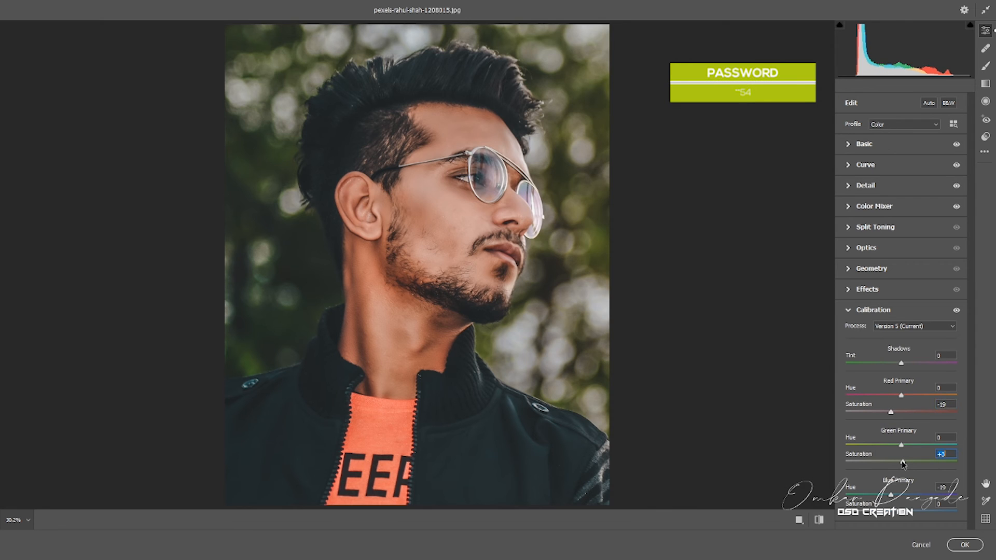
pyautogui.click(863, 309)
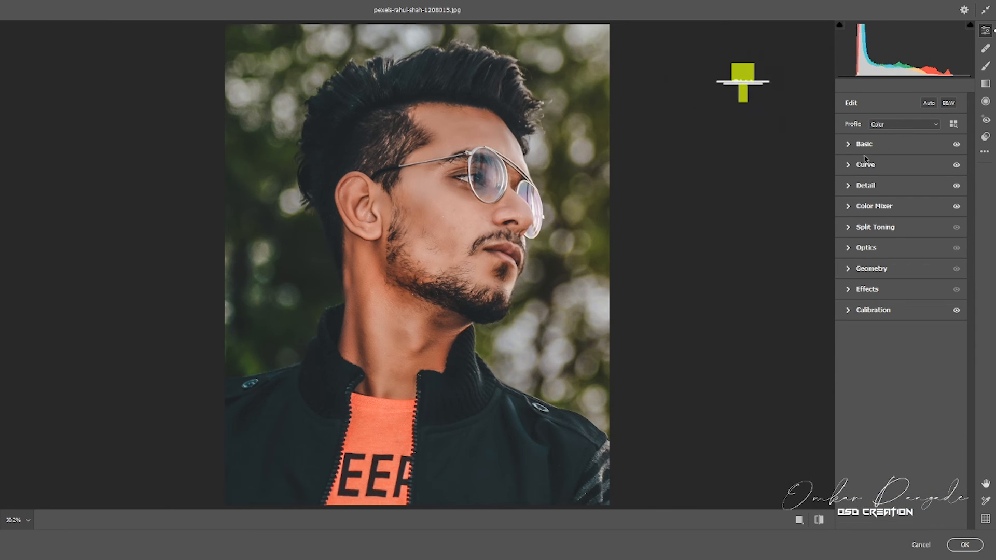
pyautogui.press('q')
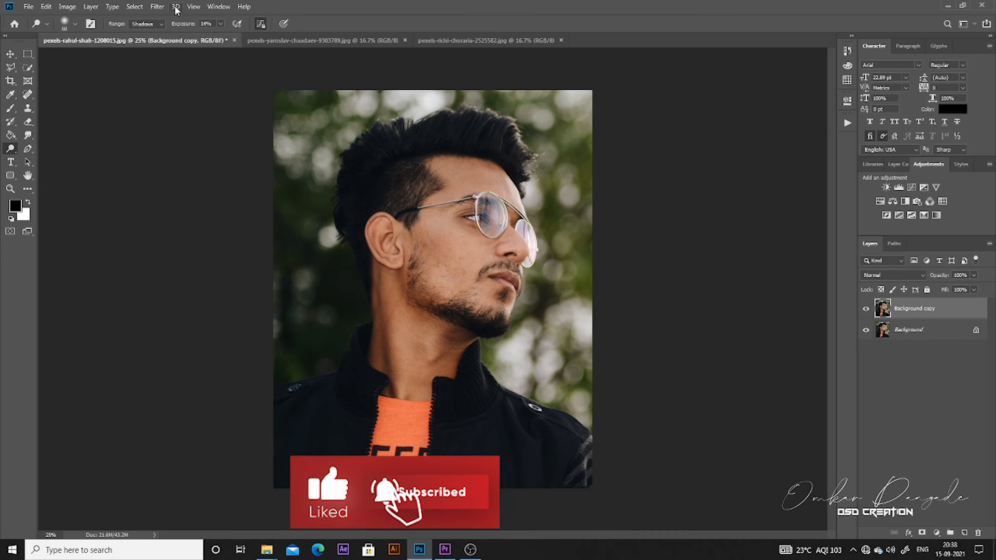
# Step: Apply the saved Camera Raw settings file "outdoor preset by osd creatio" to the Background copy layer
pyautogui.click(158, 7)
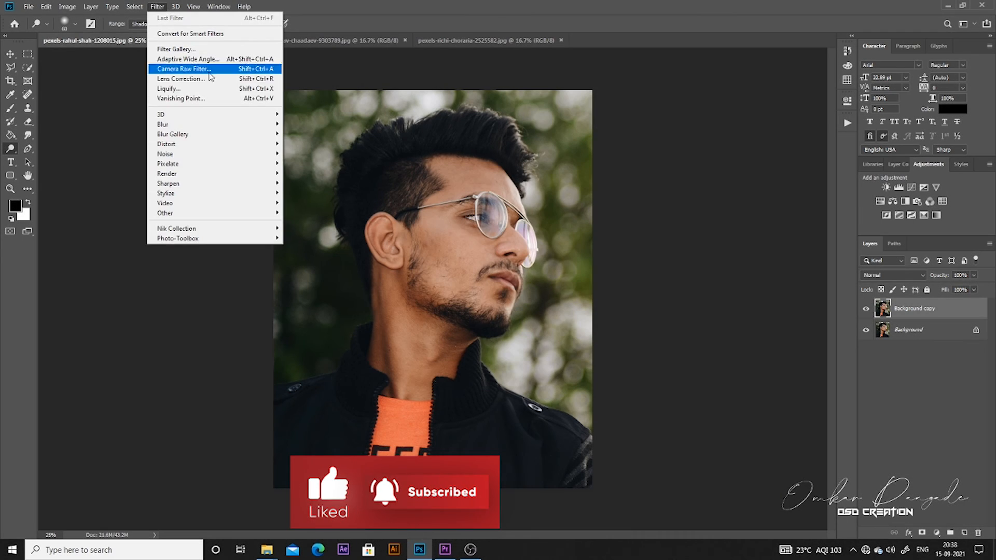
pyautogui.click(210, 73)
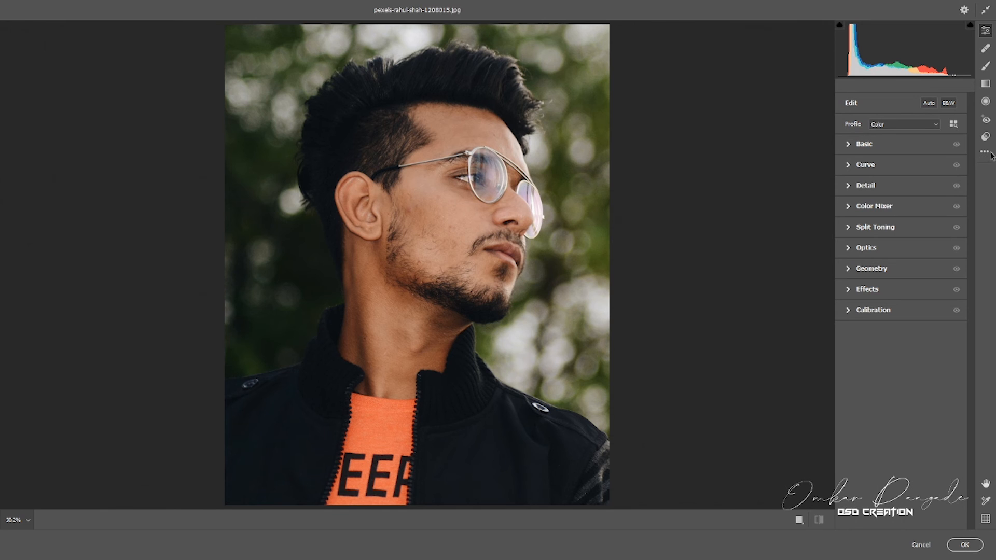
pyautogui.click(989, 153)
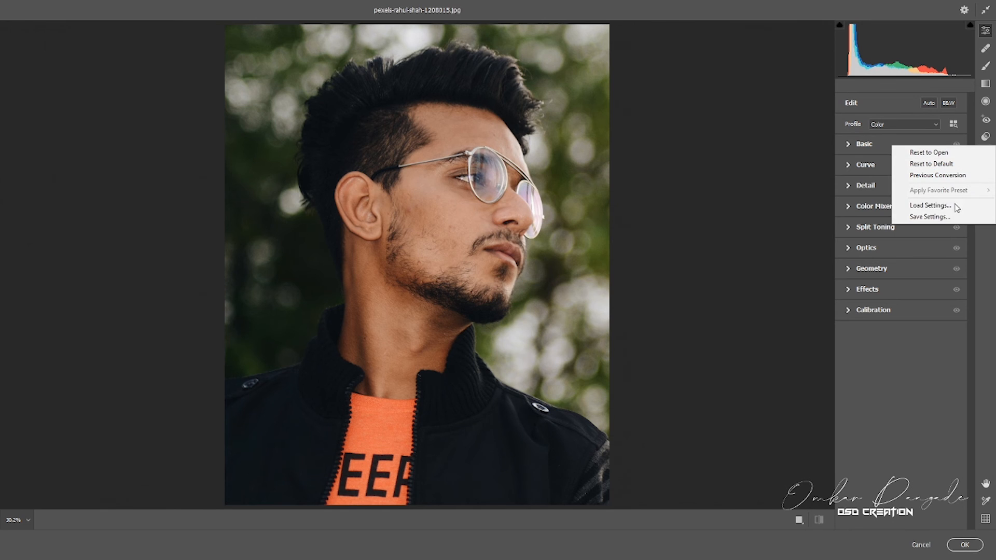
pyautogui.click(945, 206)
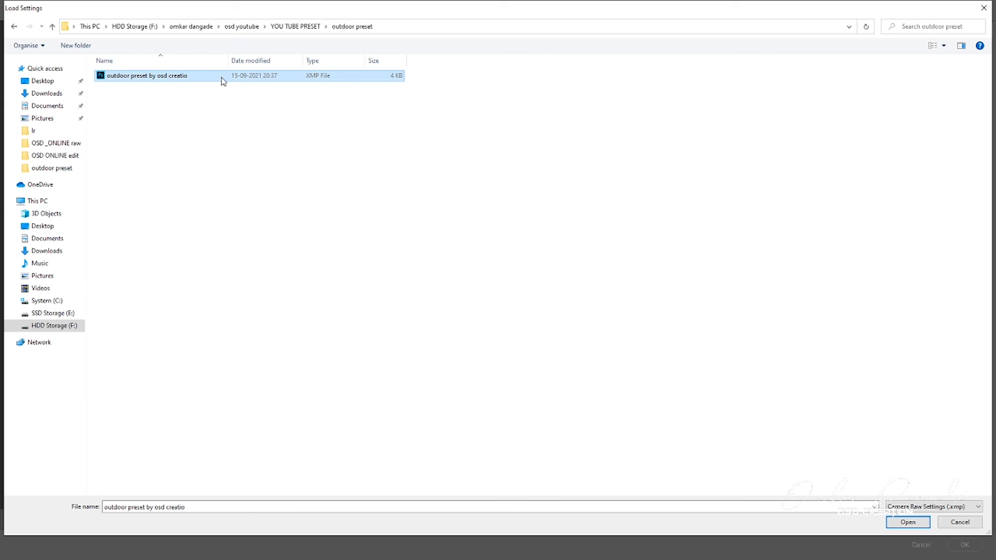
pyautogui.click(898, 522)
pyautogui.click(956, 546)
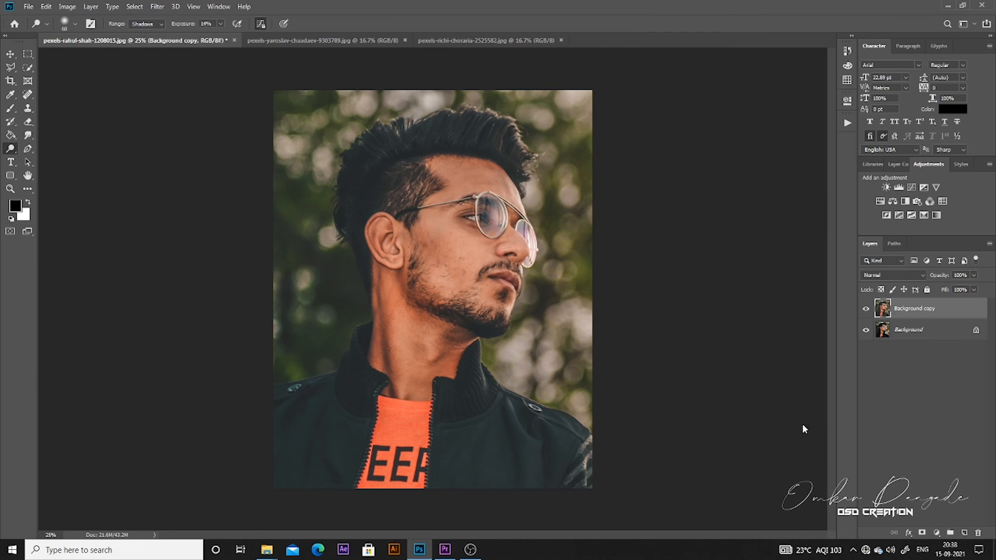
# Step: Apply the saved Camera Raw settings file "outdoor preset by osd creatio" to the photo of the woman holding white flowers
pyautogui.click(353, 41)
pyautogui.click(157, 6)
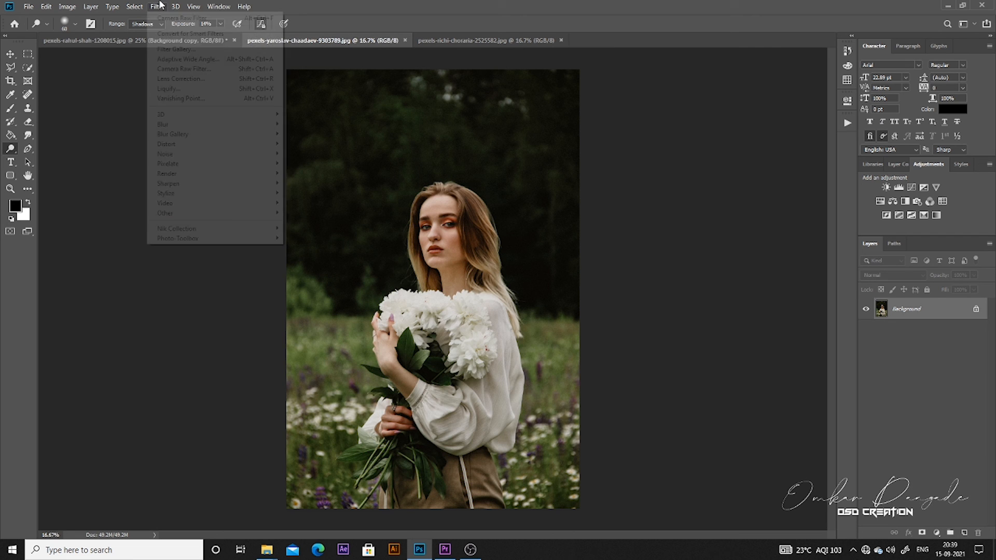
pyautogui.click(182, 69)
pyautogui.click(986, 154)
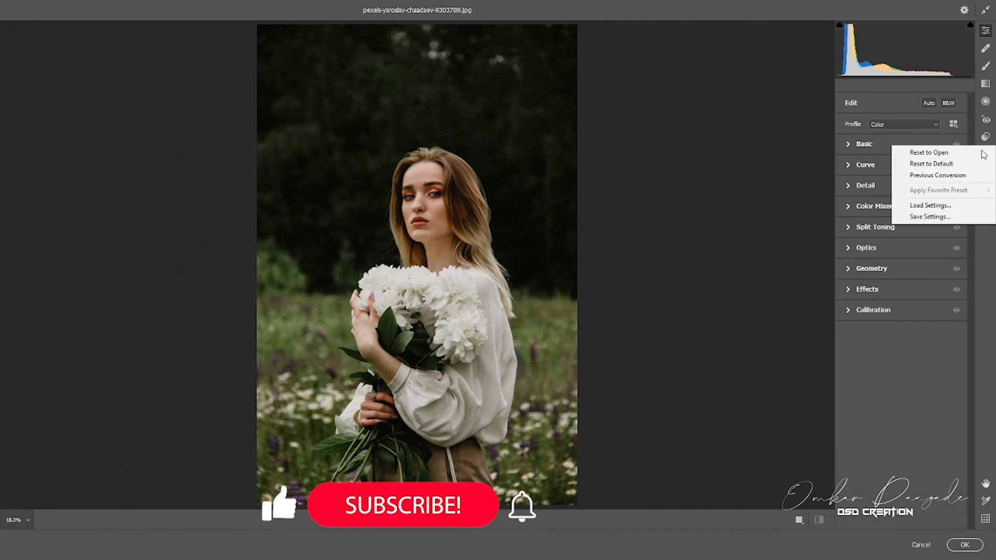
pyautogui.click(944, 206)
pyautogui.click(133, 73)
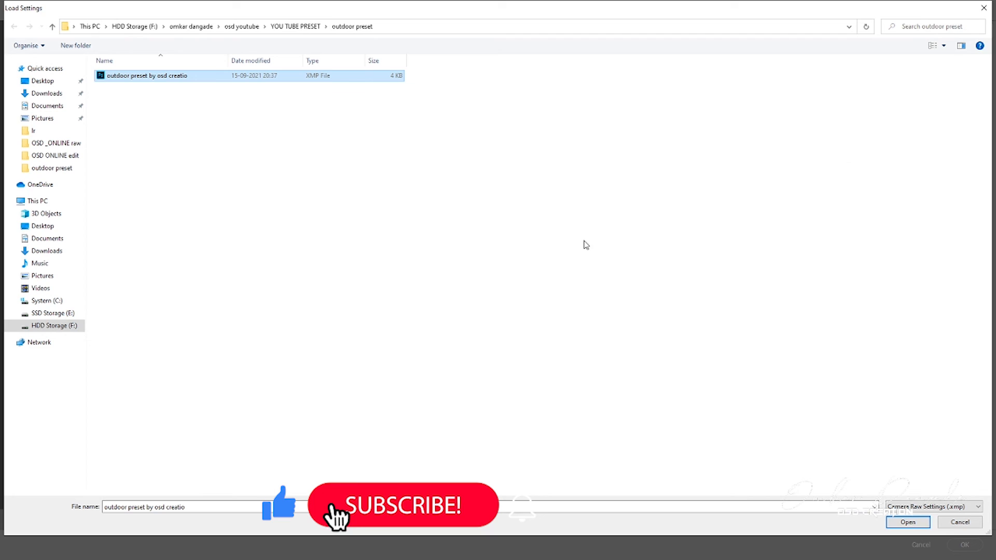
pyautogui.click(913, 523)
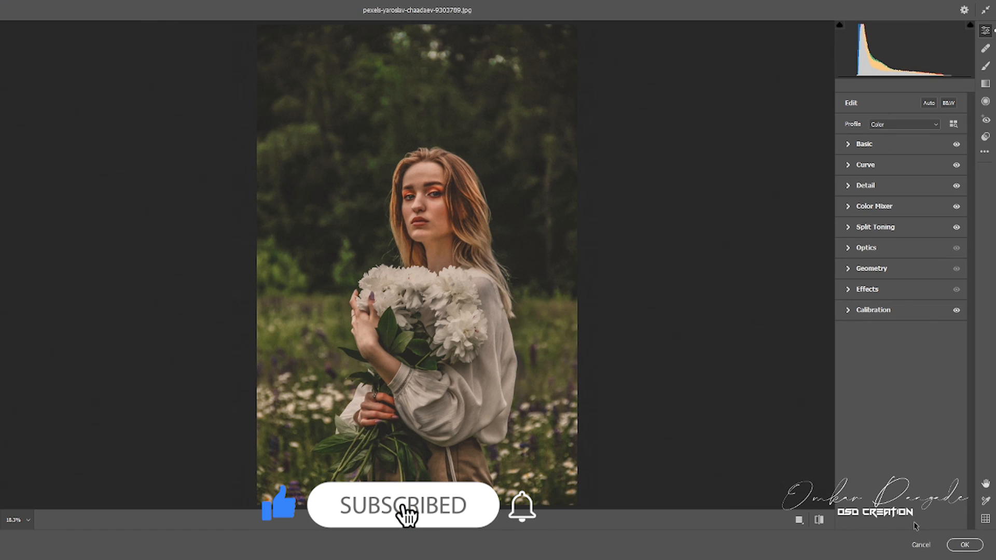
pyautogui.click(965, 545)
# Step: Apply the "outdoor preset by osd creatio" Camera Raw settings to the portrait of the man in the floral shirt among palm leaves
pyautogui.click(503, 42)
pyautogui.click(157, 7)
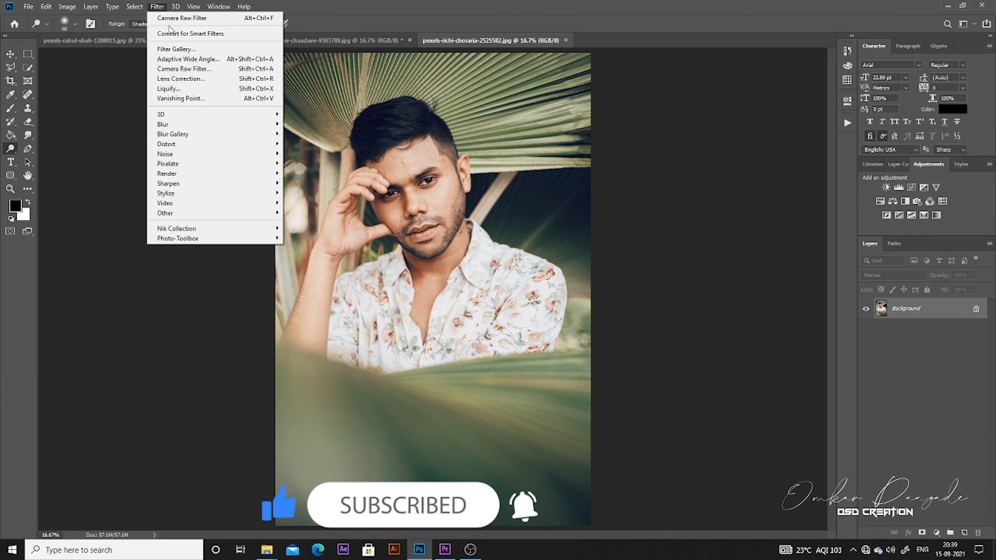
pyautogui.click(184, 69)
pyautogui.click(986, 155)
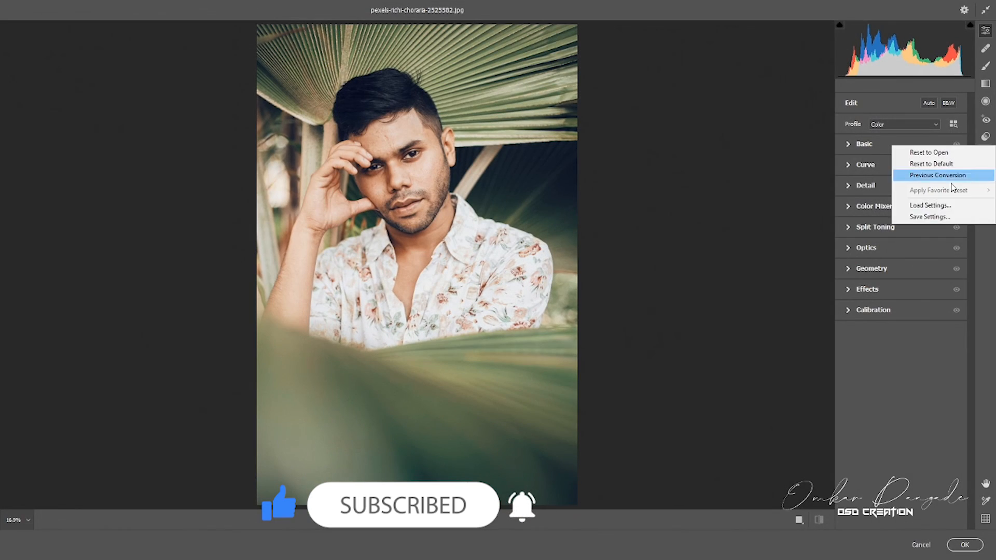
pyautogui.click(942, 210)
pyautogui.click(151, 77)
pyautogui.click(907, 523)
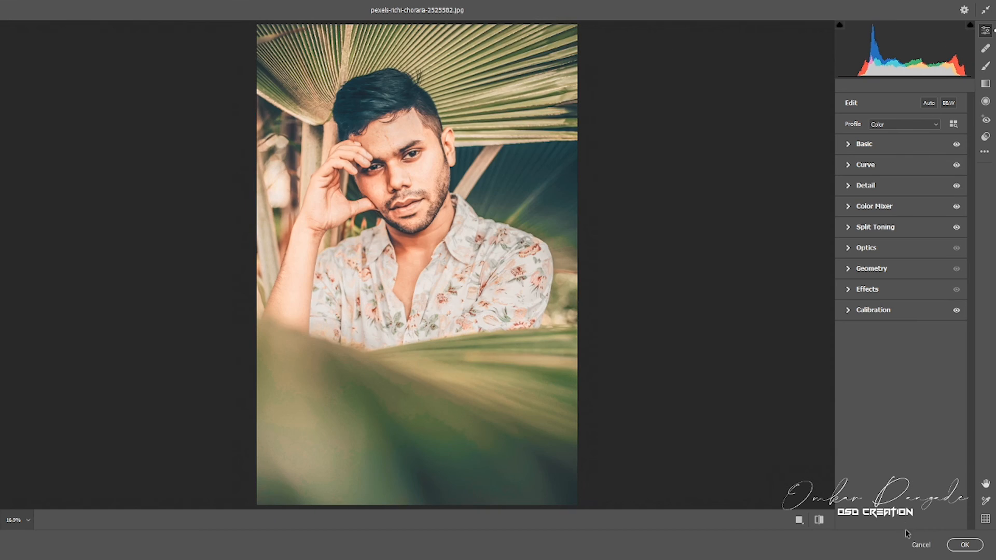
pyautogui.click(965, 546)
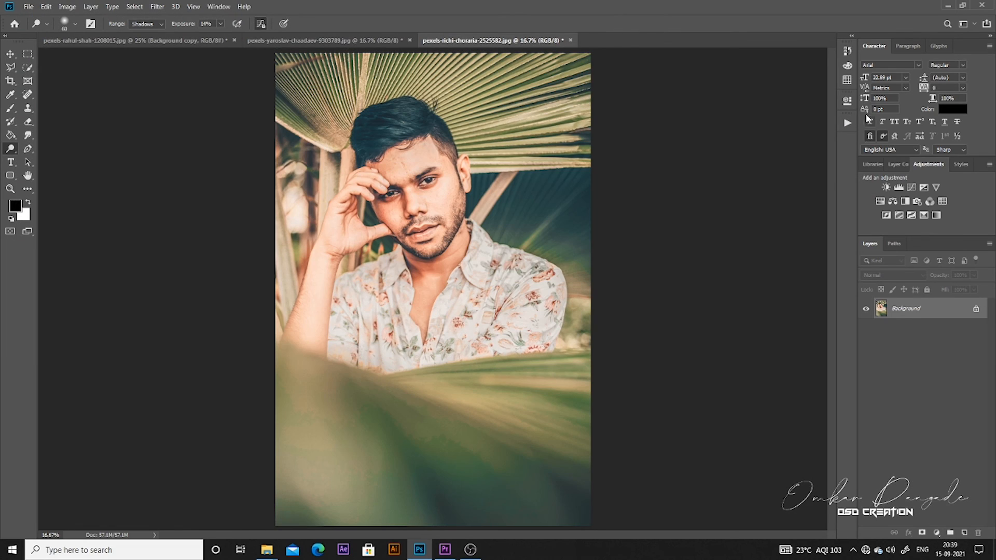
# Step: Compare the floral-shirt portrait before and after the Camera Raw filter using its history states, and switch to the woman's photo
pyautogui.click(847, 50)
pyautogui.click(751, 84)
pyautogui.click(765, 95)
pyautogui.click(395, 40)
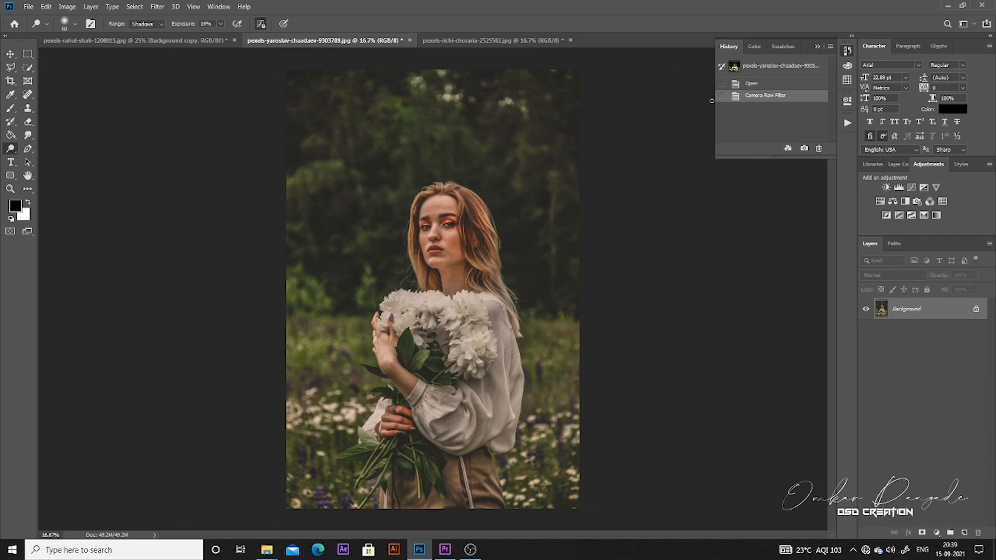